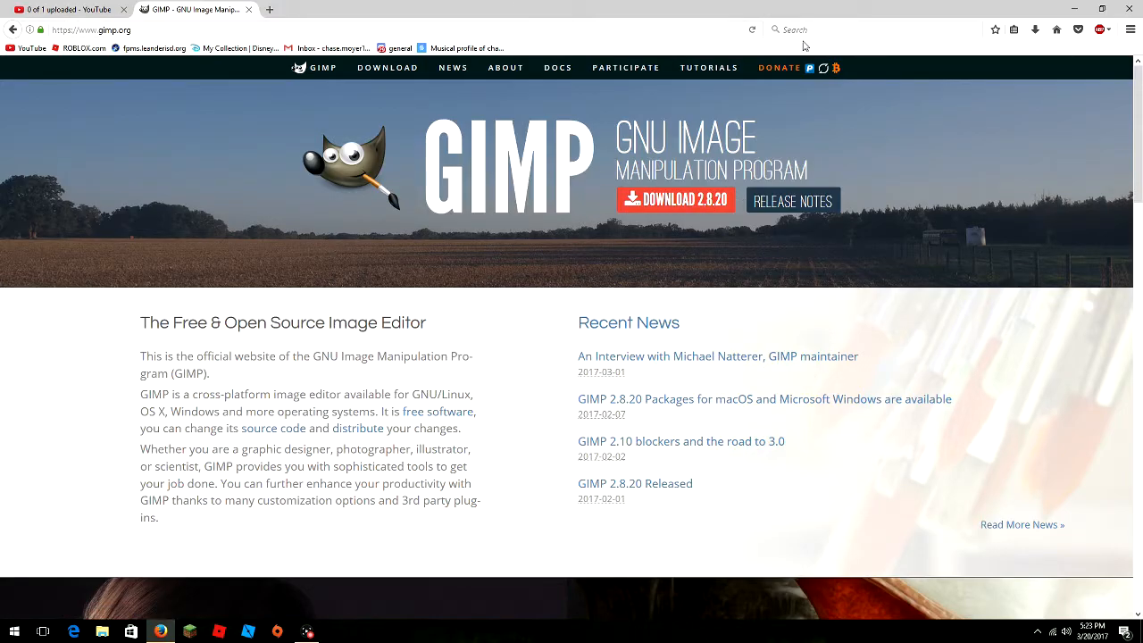
# - Minimize the Firefox window that shows the GIMP website
pyautogui.click(1075, 8)
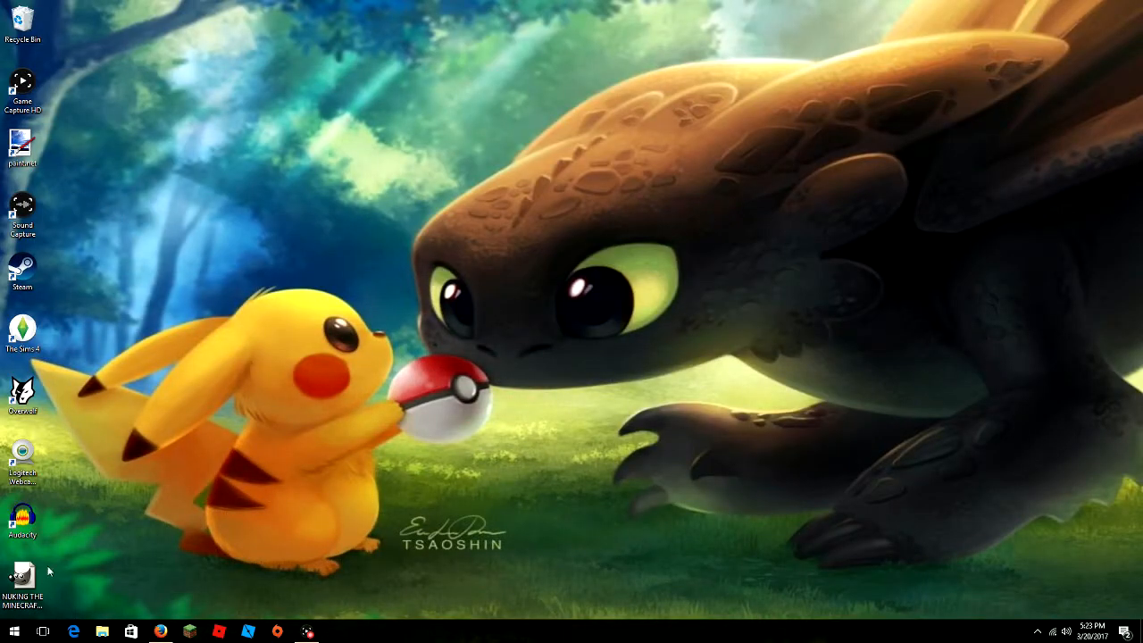
# - Launch GIMP 2 from the Start menu and maximize its image window
pyautogui.click(14, 631)
pyautogui.scroll(-10, 92, 510)
pyautogui.scroll(-2, 92, 514)
pyautogui.click(76, 359)
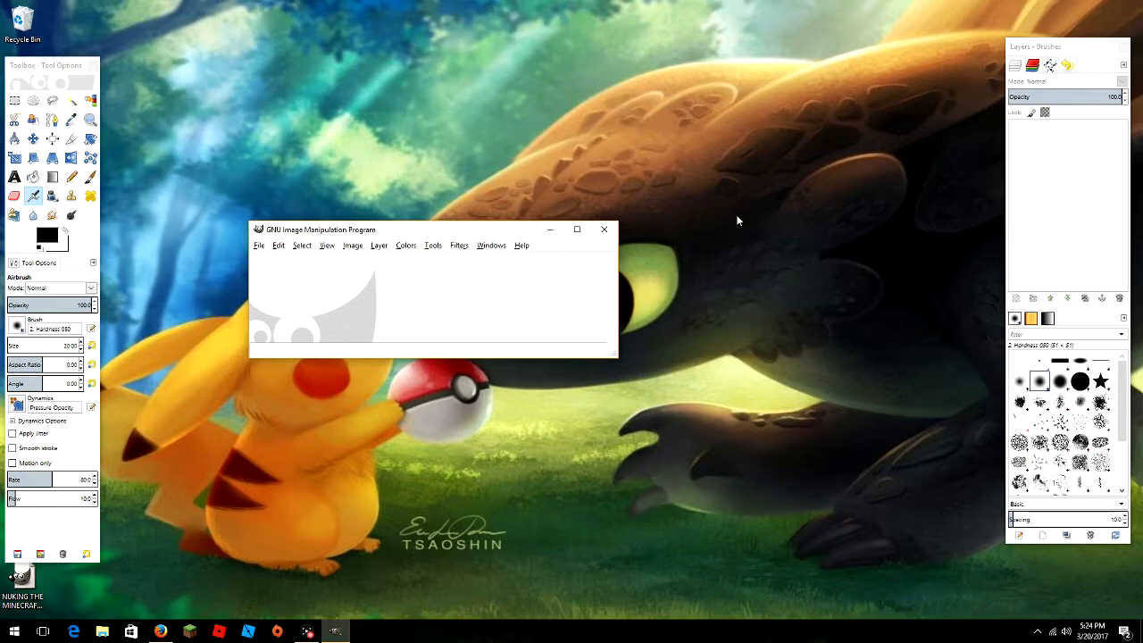
pyautogui.click(577, 229)
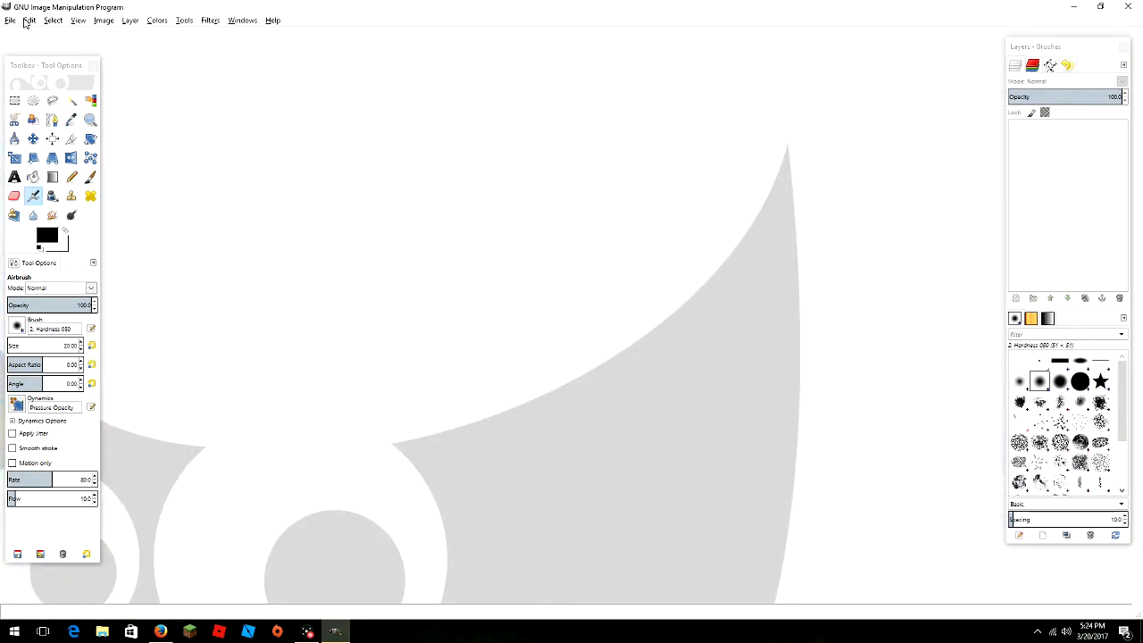
# - Create a new 1280×720 pixel image through File > New
pyautogui.click(10, 20)
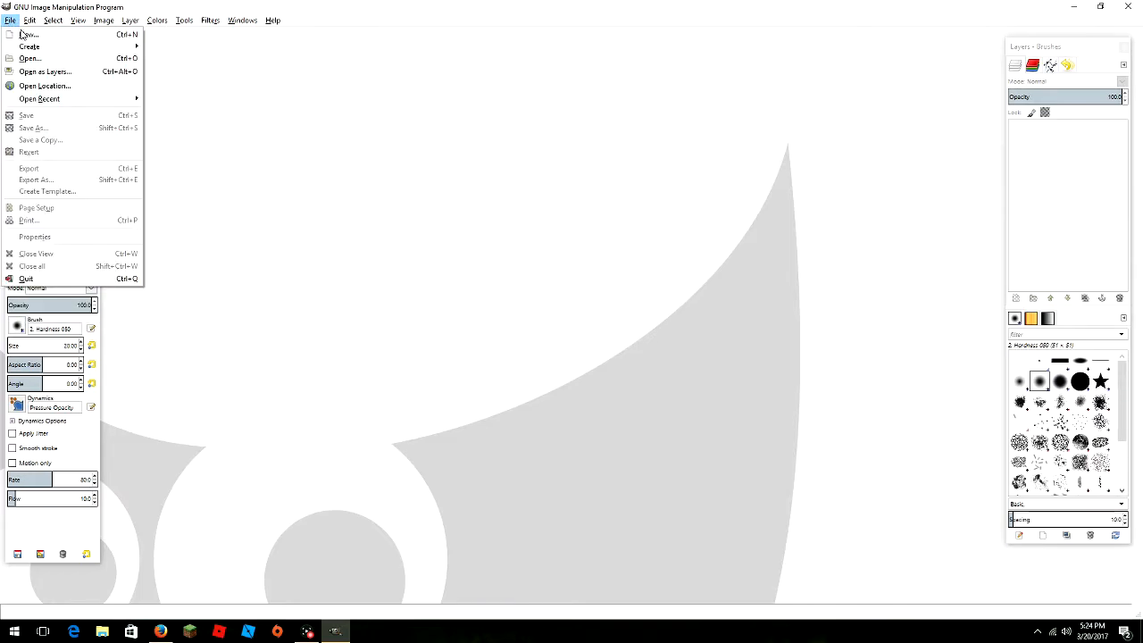
pyautogui.click(25, 35)
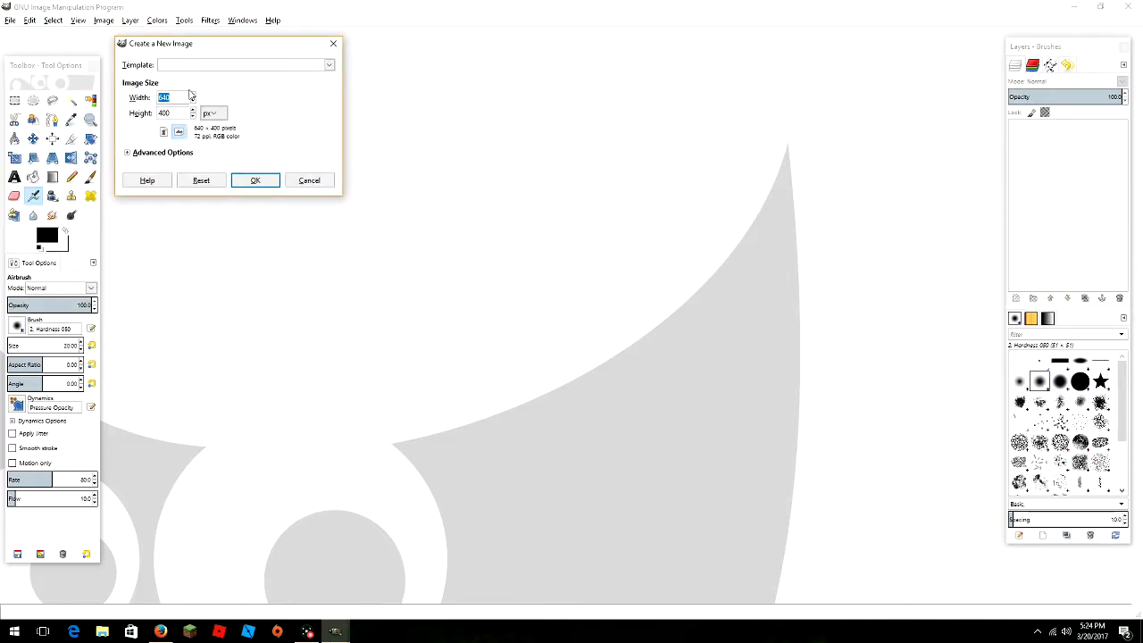
pyautogui.press('BackSpace')
pyautogui.write('1280')
pyautogui.press('Tab')
pyautogui.write('720')
pyautogui.click(262, 181)
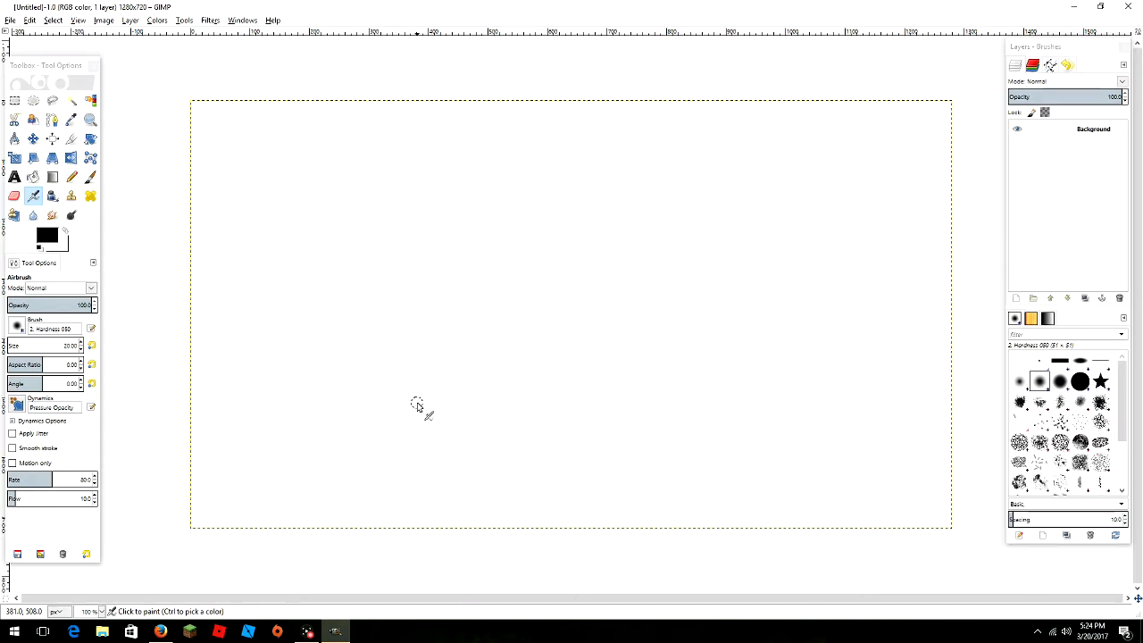
# - Drag Picture 2 from Pictures > Logitech Webcam in File Explorer onto the GIMP canvas
pyautogui.click(103, 632)
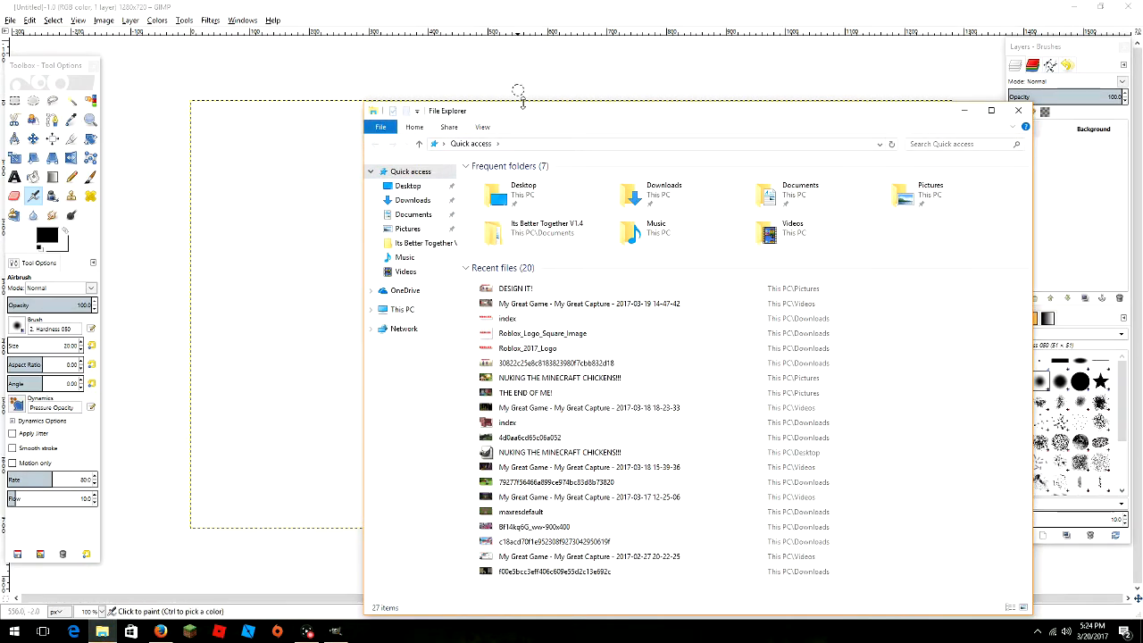
pyautogui.moveTo(558, 119); pyautogui.dragTo(238, 171)
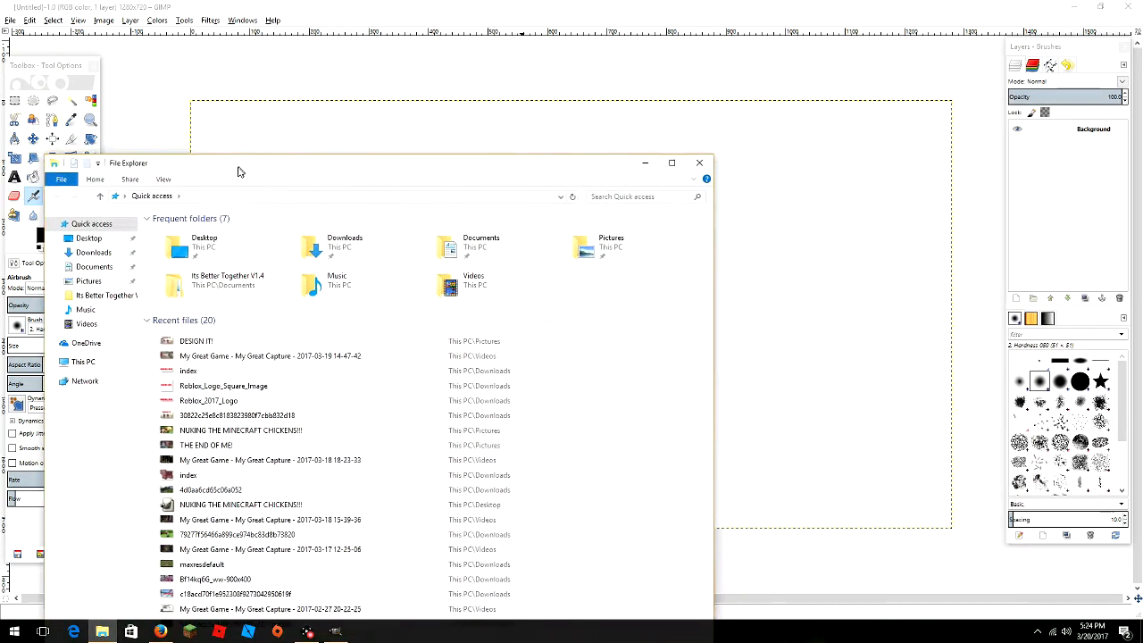
pyautogui.click(88, 282)
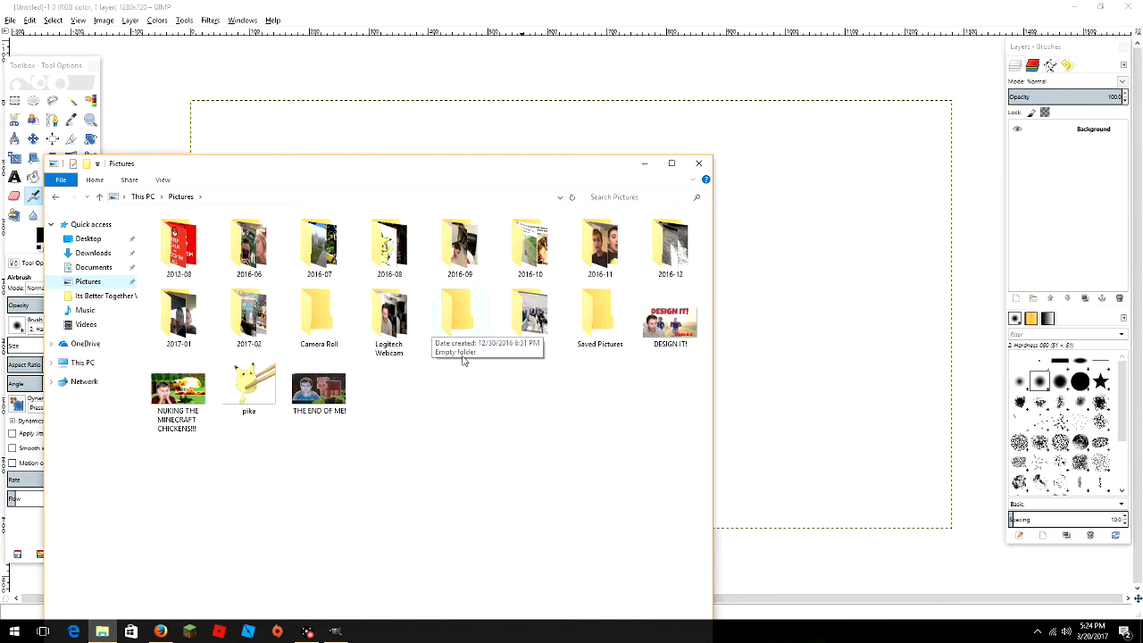
pyautogui.doubleClick(376, 332)
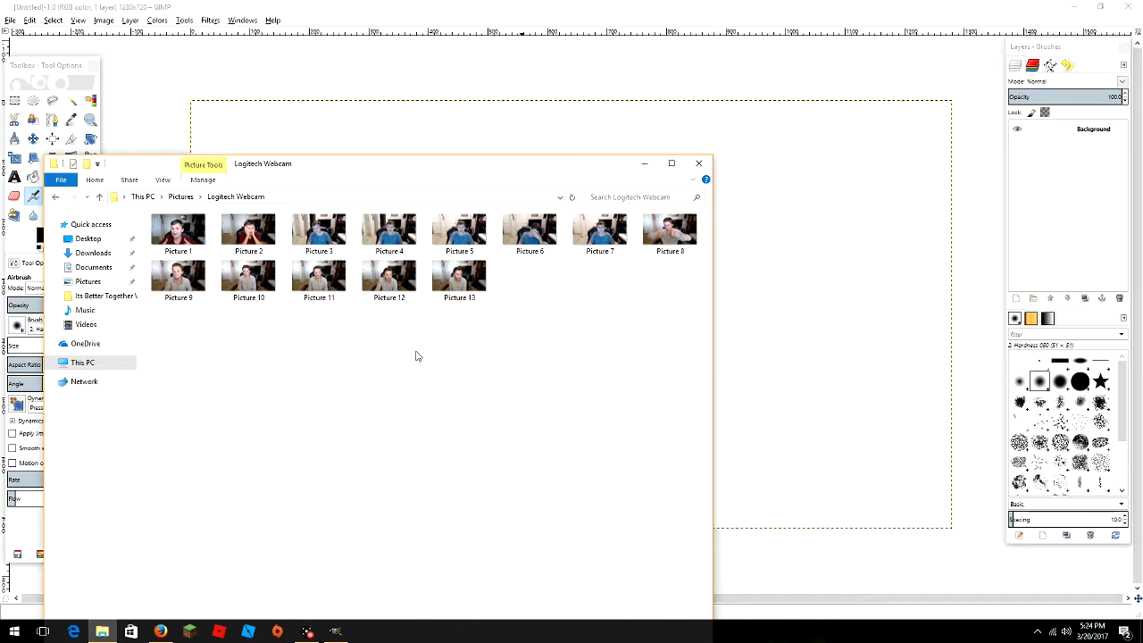
pyautogui.click(248, 233)
pyautogui.moveTo(248, 232); pyautogui.dragTo(643, 171)
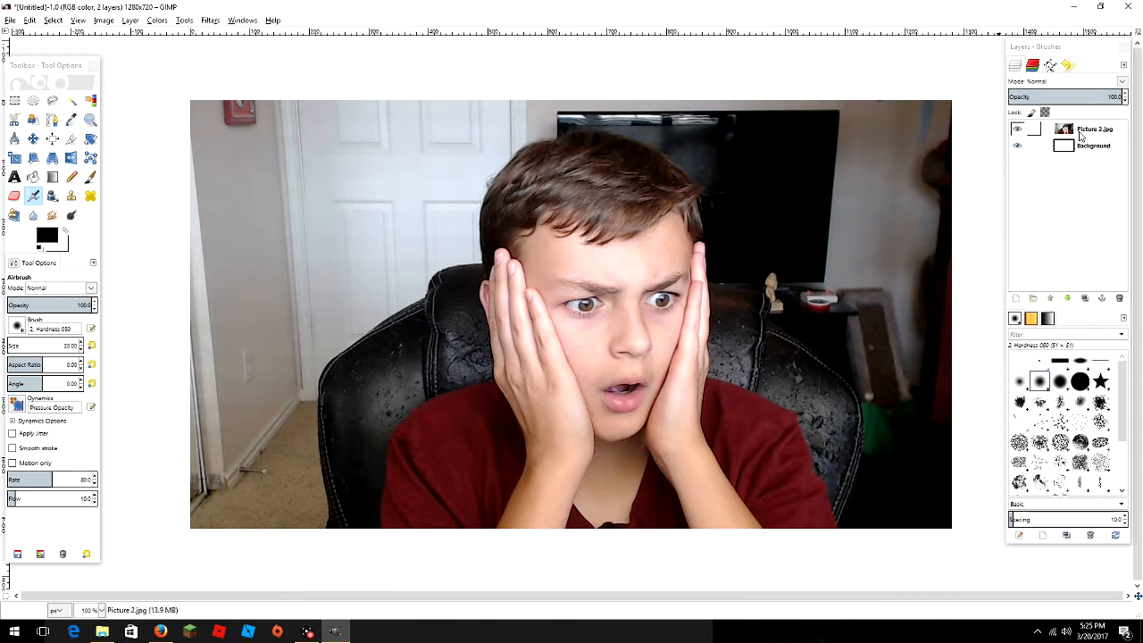
# - Choose the Free Select tool and zoom the view to 4:1 (400%)
pyautogui.click(53, 103)
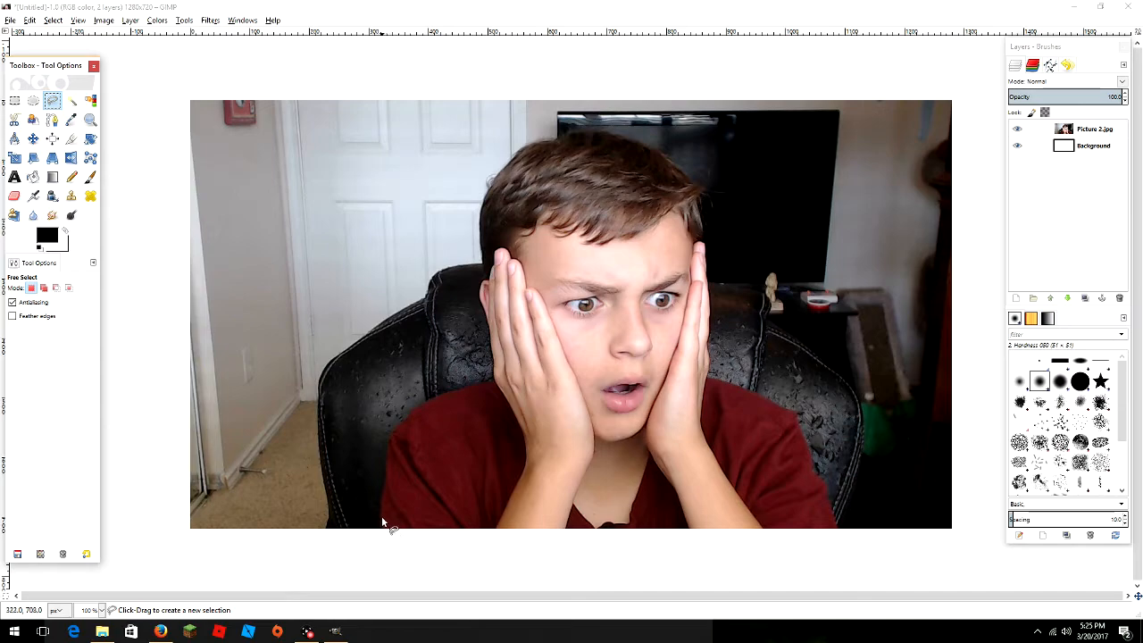
pyautogui.click(79, 21)
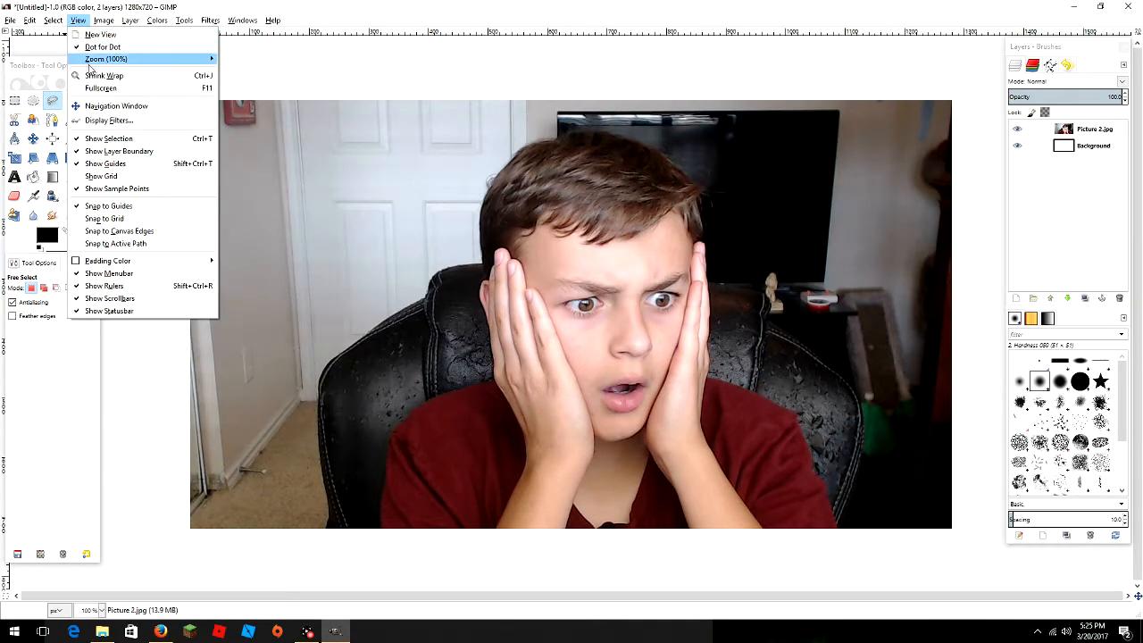
pyautogui.moveTo(208, 60)
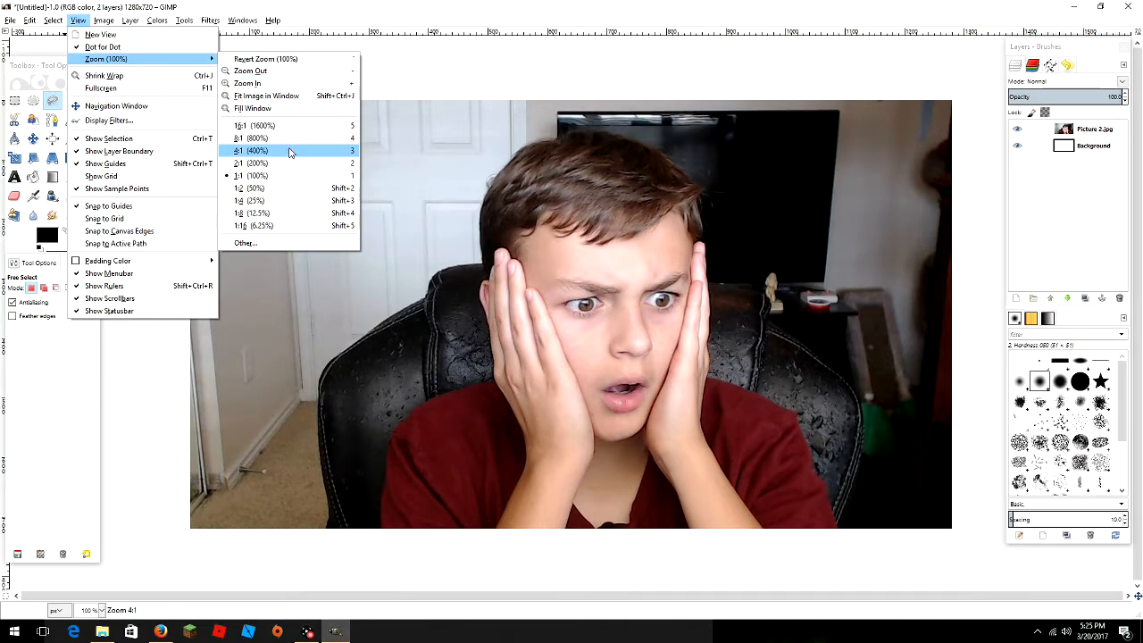
pyautogui.click(283, 152)
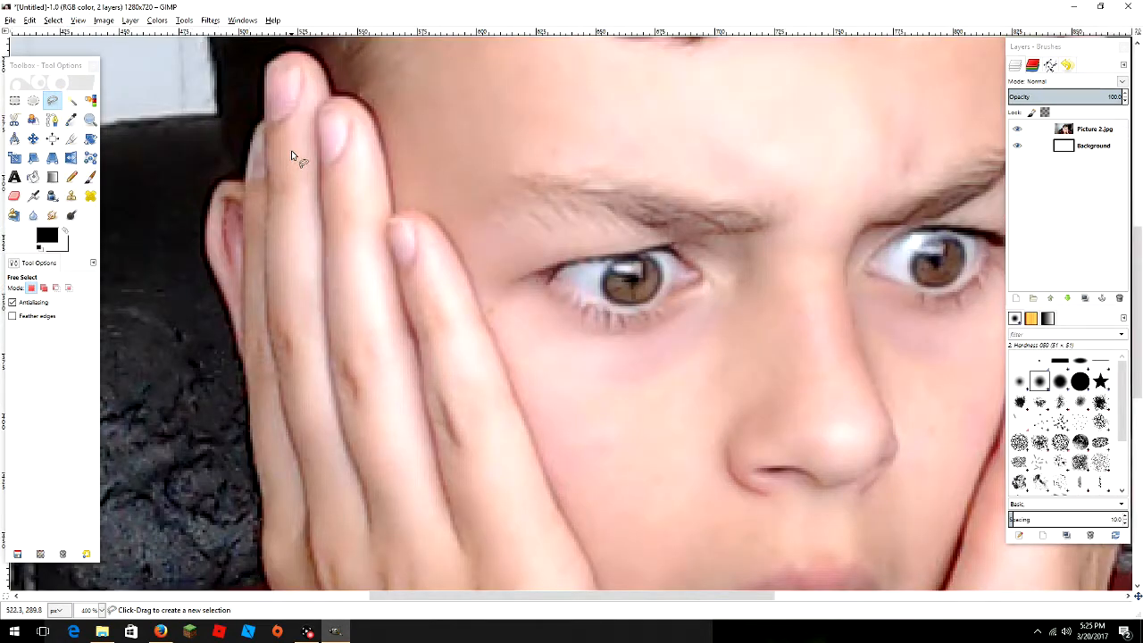
pyautogui.moveTo(443, 595); pyautogui.dragTo(265, 595)
pyautogui.scroll(-10, 387, 459)
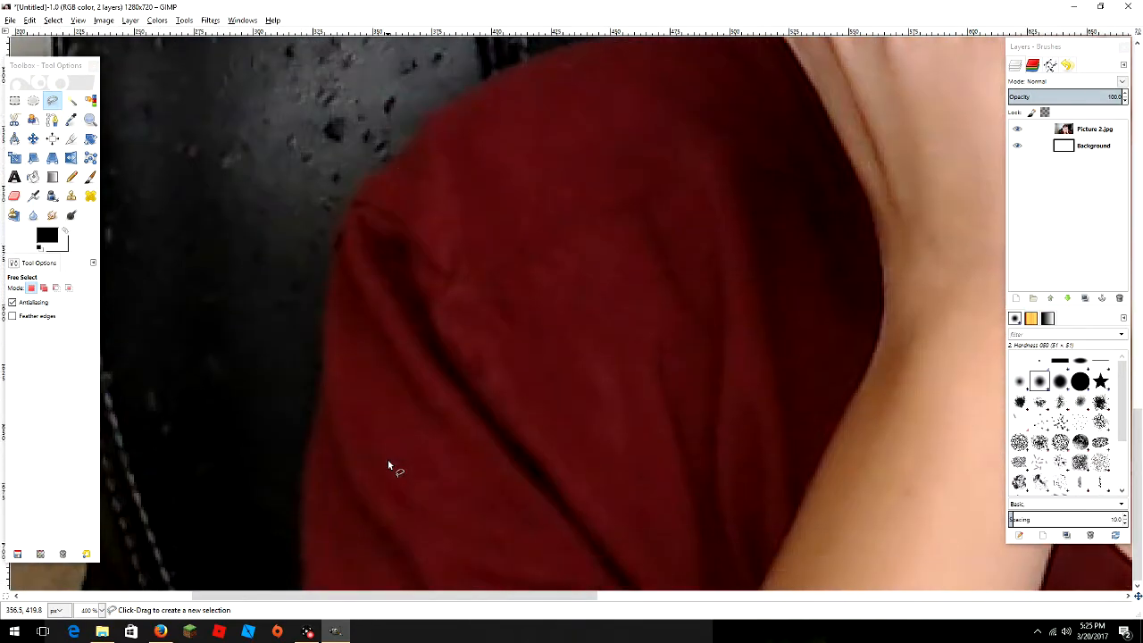
# - Trace the outline up the edge of the red shirt to the shoulder
pyautogui.click(299, 589)
pyautogui.click(299, 536)
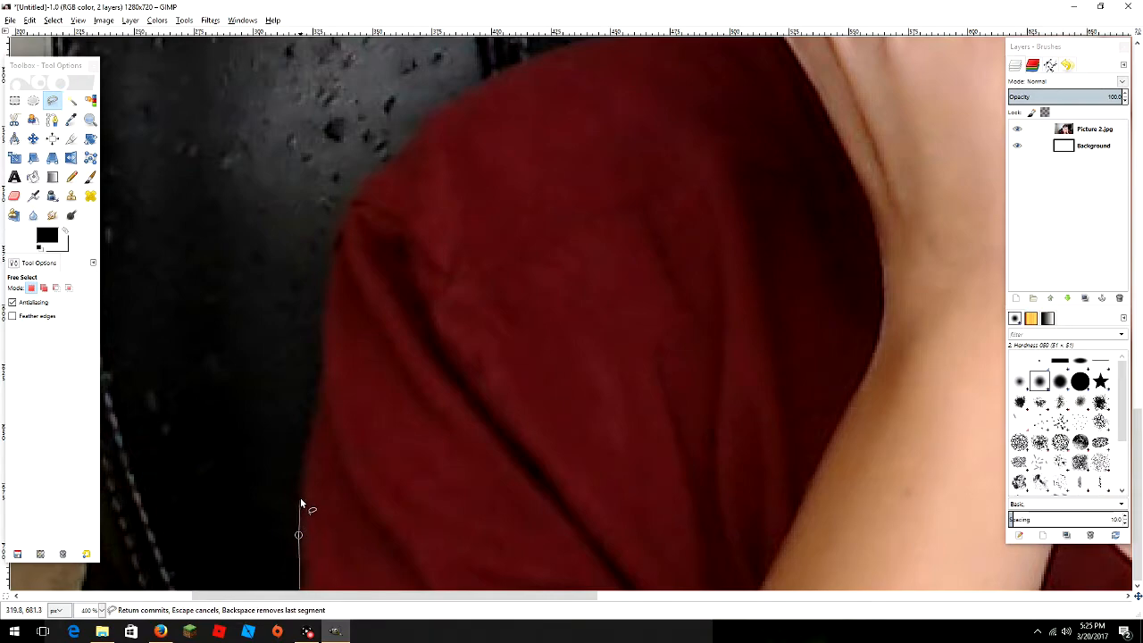
pyautogui.click(302, 460)
pyautogui.click(306, 441)
pyautogui.click(318, 378)
pyautogui.click(321, 345)
pyautogui.moveTo(321, 306)
pyautogui.mouseDown()
pyautogui.moveTo(362, 182)
pyautogui.moveTo(418, 136)
pyautogui.mouseUp()
pyautogui.moveTo(462, 105); pyautogui.dragTo(538, 63)
# - Continue the outline along the shoulder and down to the image's bottom edge
pyautogui.scroll(3, 538, 62)
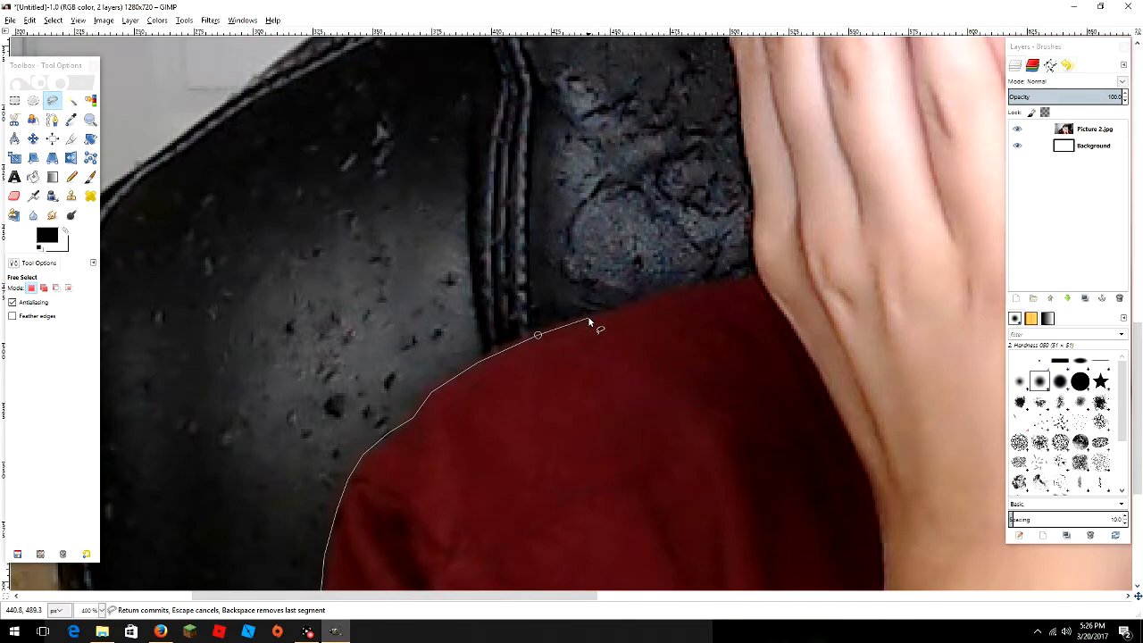
pyautogui.click(623, 310)
pyautogui.click(708, 288)
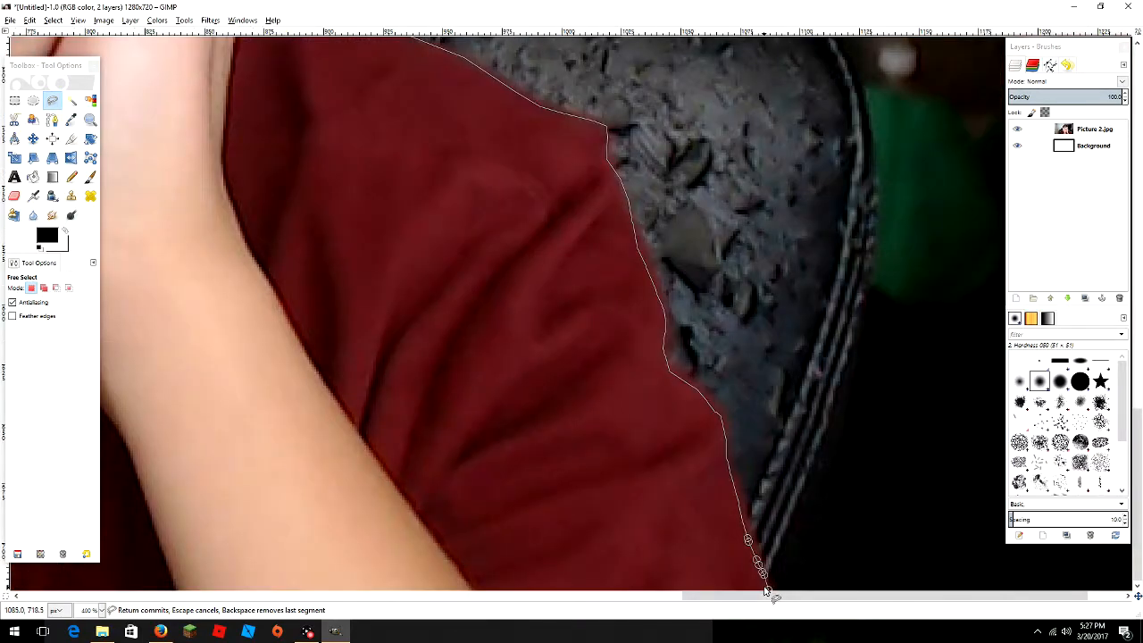
pyautogui.click(767, 589)
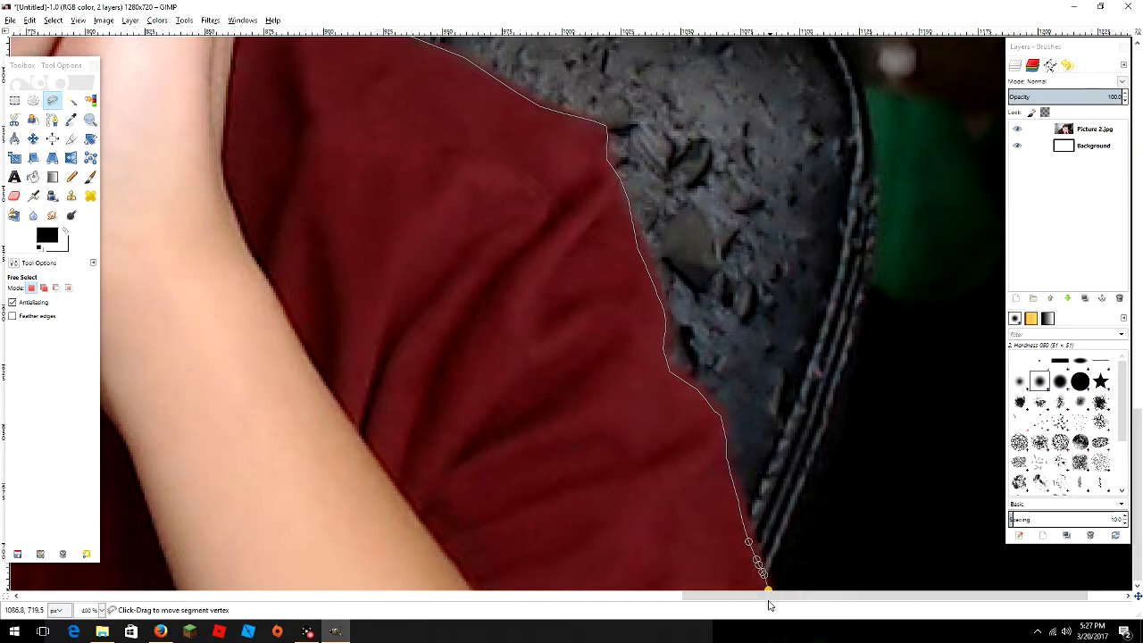
pyautogui.hscroll(3, 768, 595)
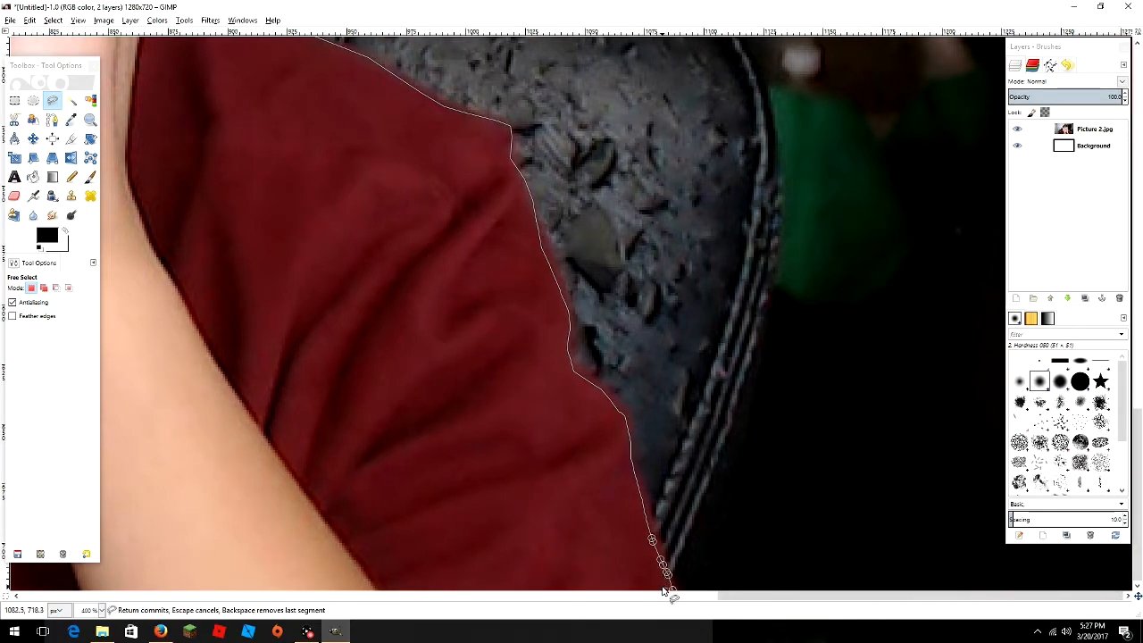
pyautogui.press('Return')
# - Zoom back to 100% and close the freehand outline around the boy's head, hands and shirt
pyautogui.click(77, 20)
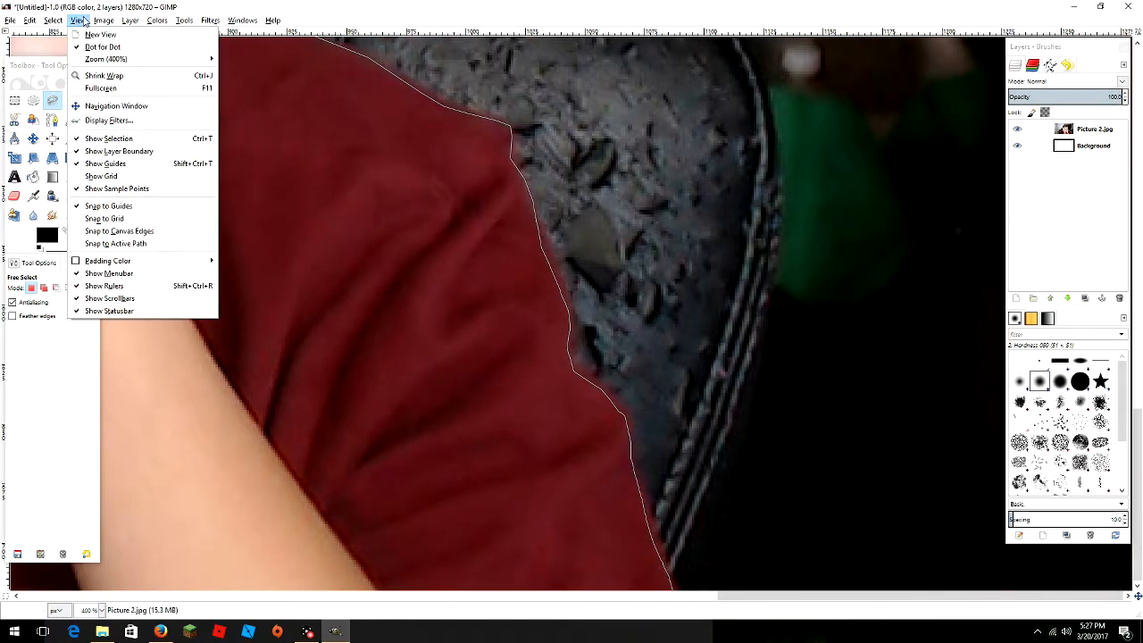
pyautogui.moveTo(116, 59)
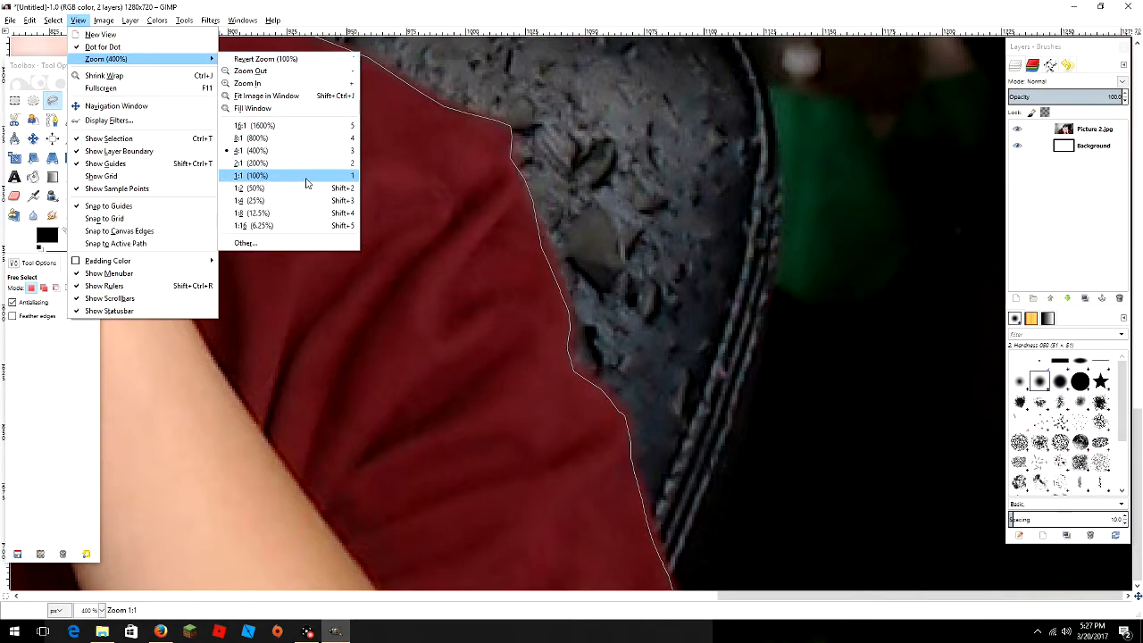
pyautogui.click(306, 182)
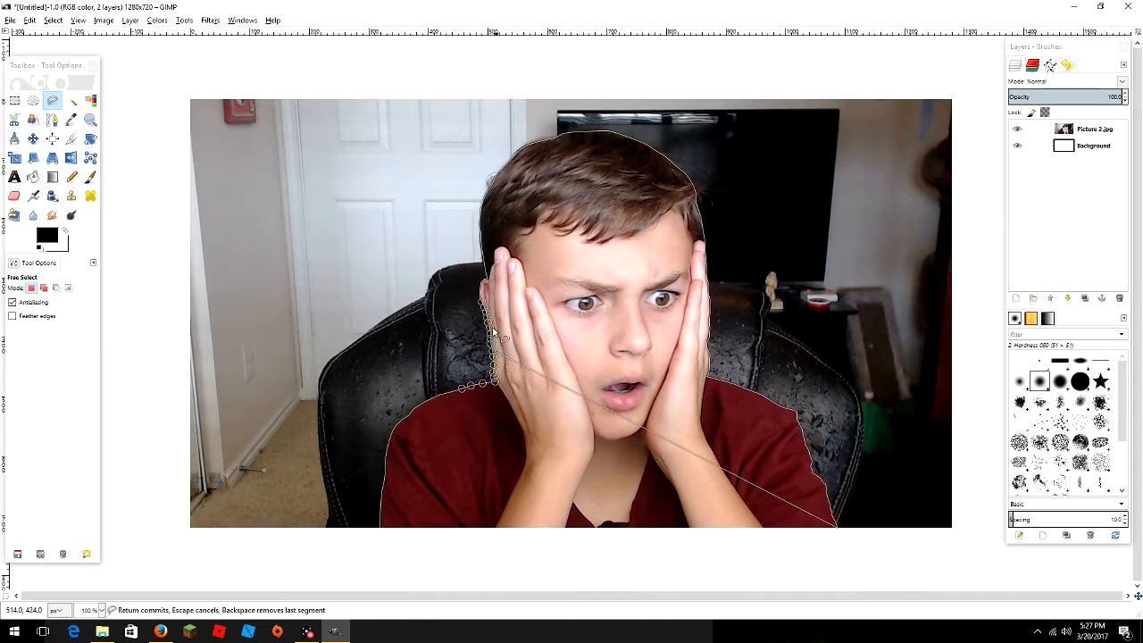
pyautogui.moveTo(657, 154)
pyautogui.mouseDown()
pyautogui.moveTo(688, 192)
pyautogui.moveTo(701, 236)
pyautogui.moveTo(710, 375)
pyautogui.moveTo(782, 446)
pyautogui.moveTo(834, 525)
pyautogui.mouseUp()
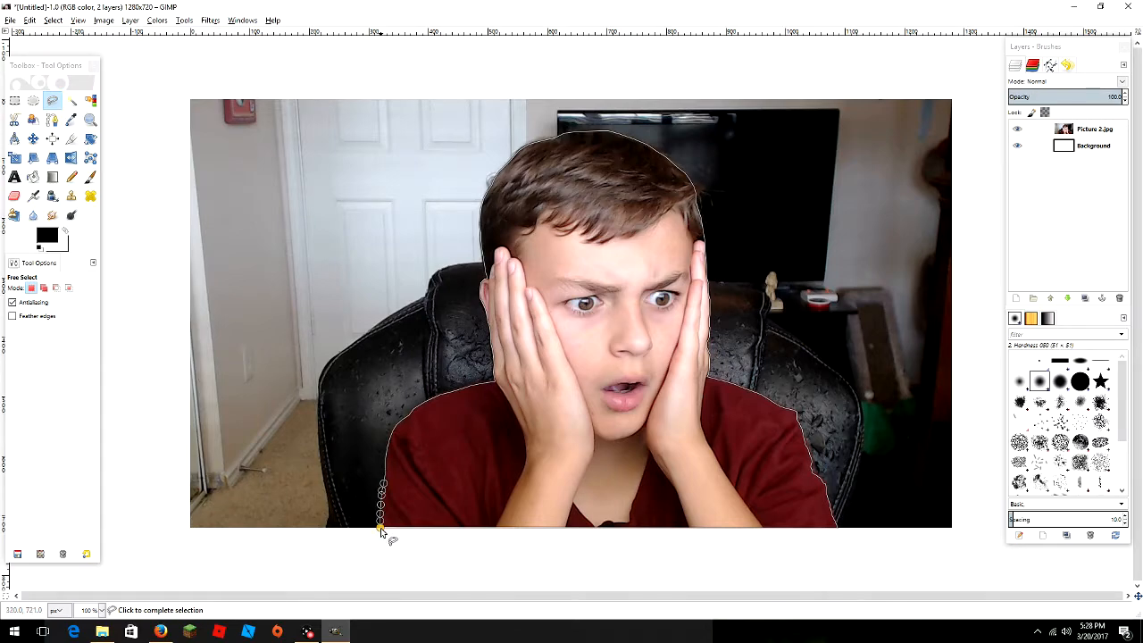
pyautogui.click(381, 530)
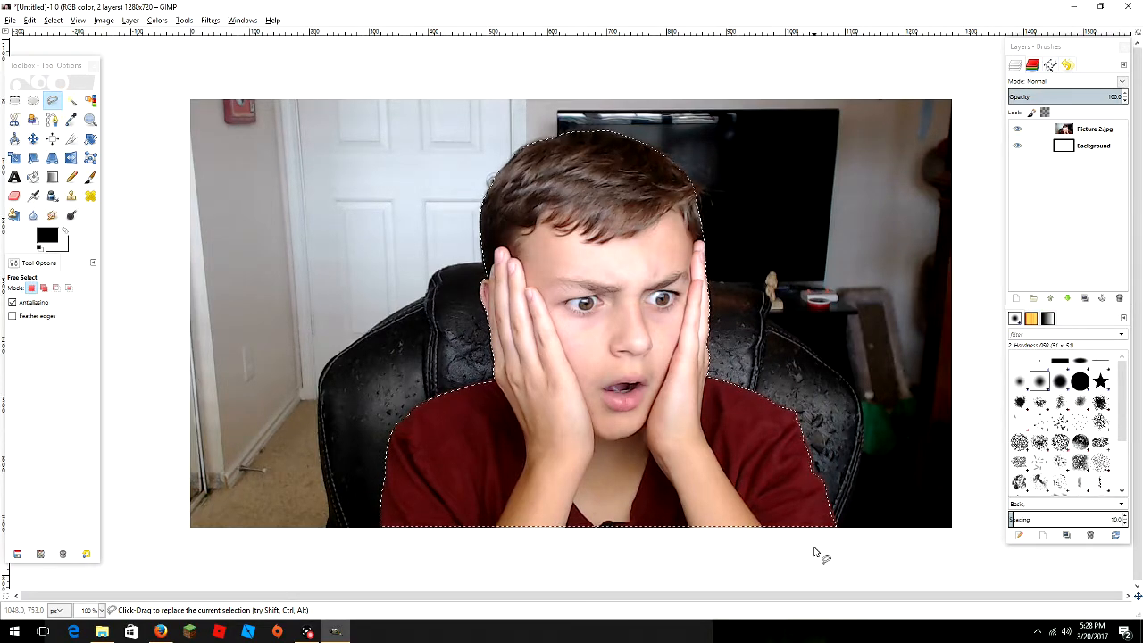
# - Cut and paste the selected boy, turning the floating selection into a new layer
pyautogui.hotkey('ctrl', 'x')
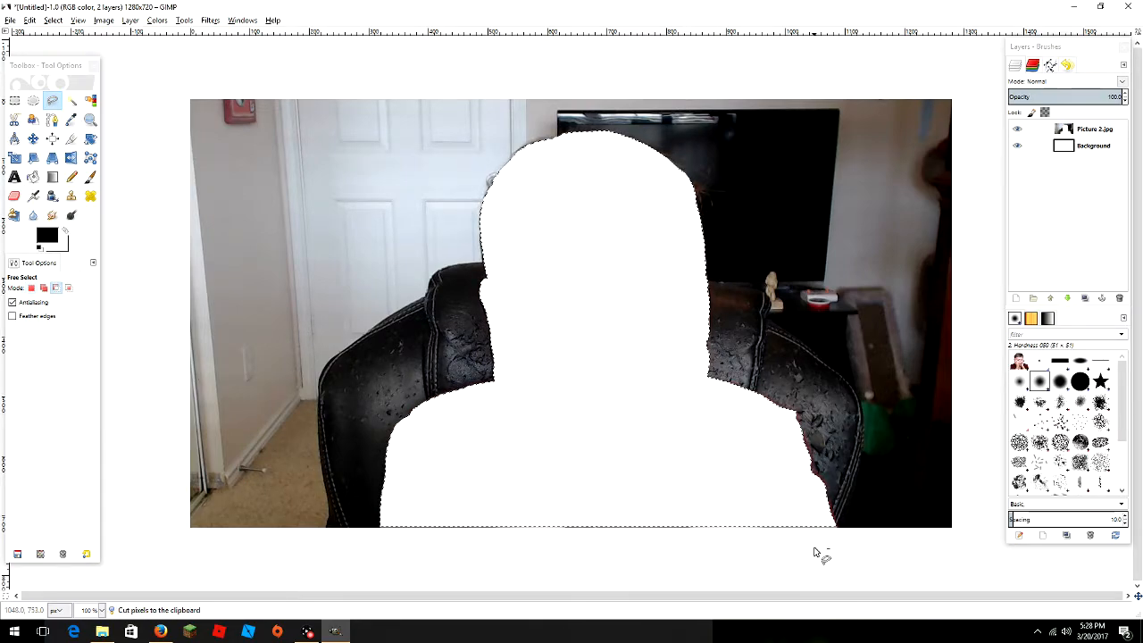
pyautogui.hotkey('ctrl', 'v')
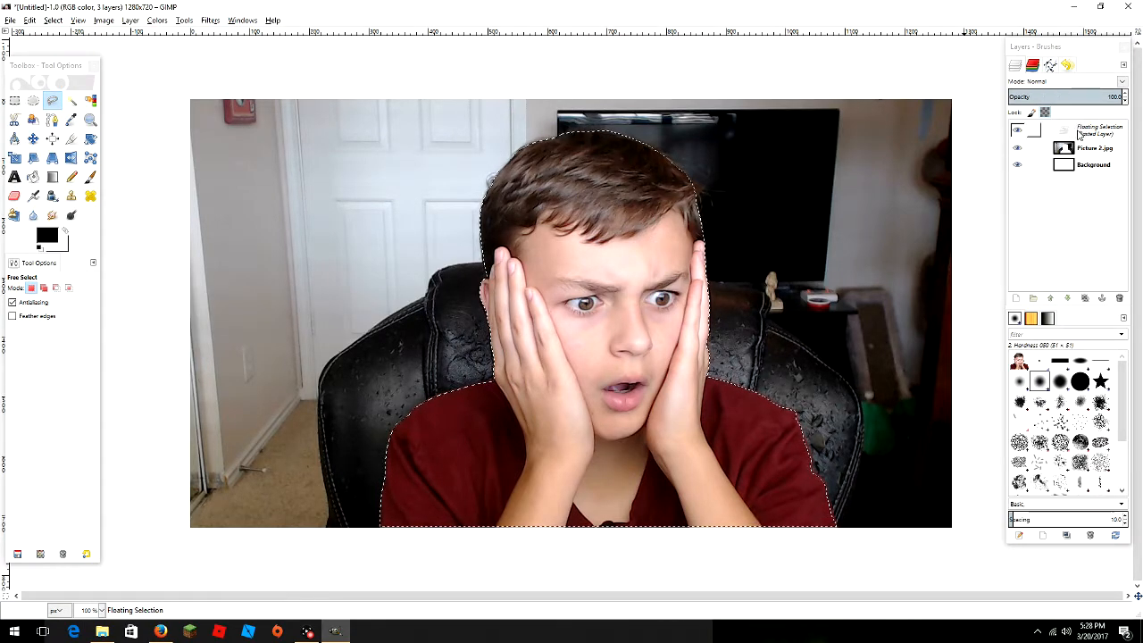
pyautogui.rightClick(1075, 132)
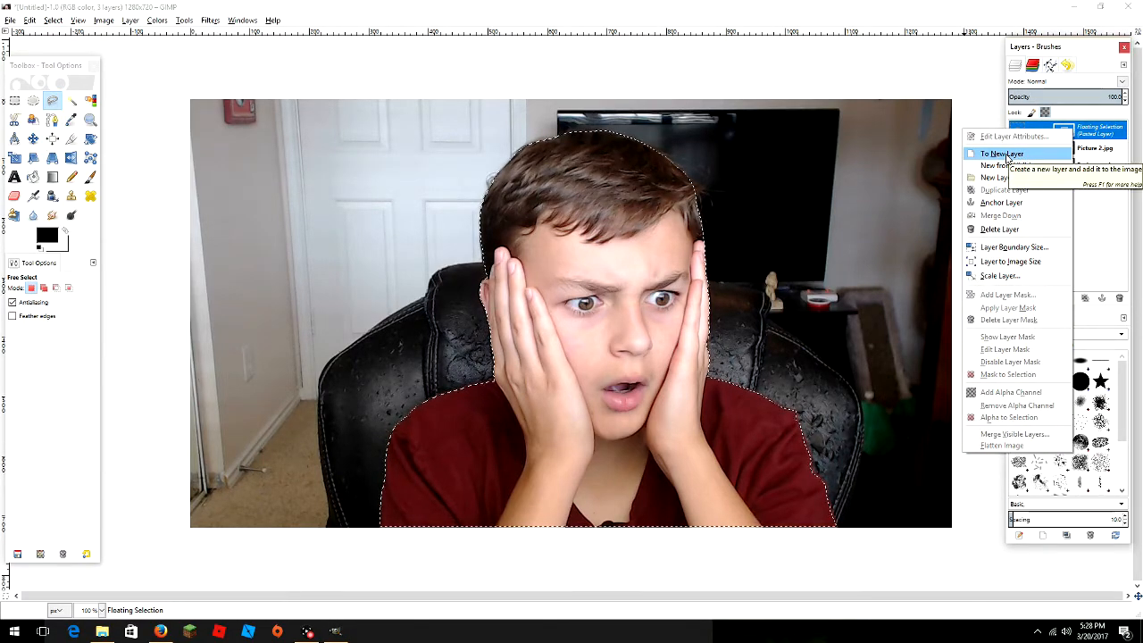
pyautogui.click(1007, 156)
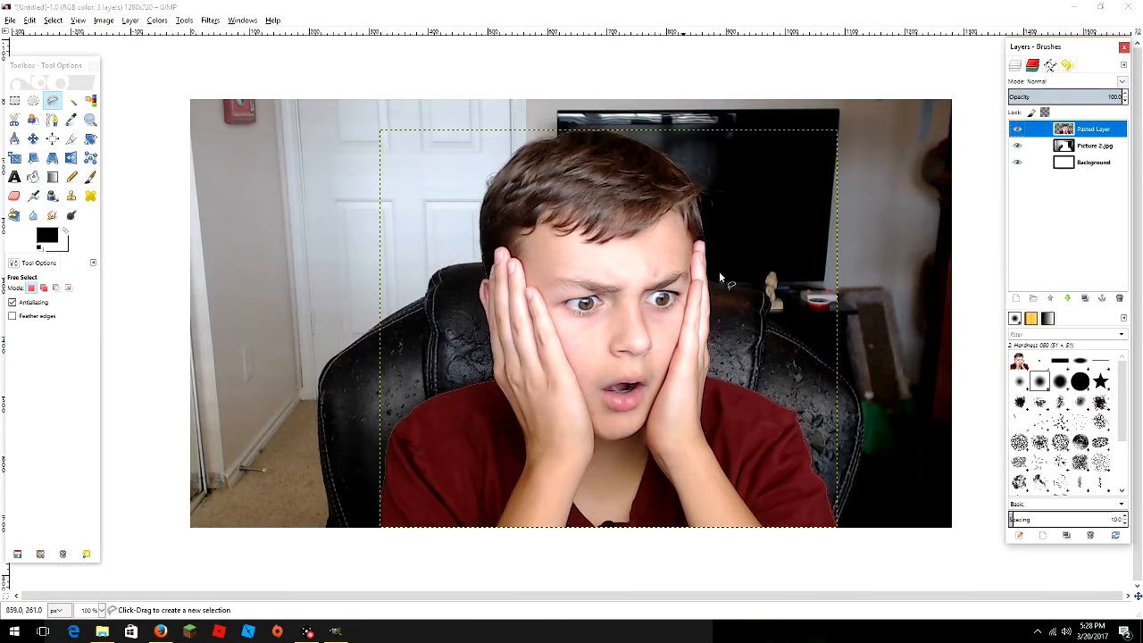
# - Delete the original Picture 2.jpg layer
pyautogui.click(1087, 148)
pyautogui.rightClick(1087, 149)
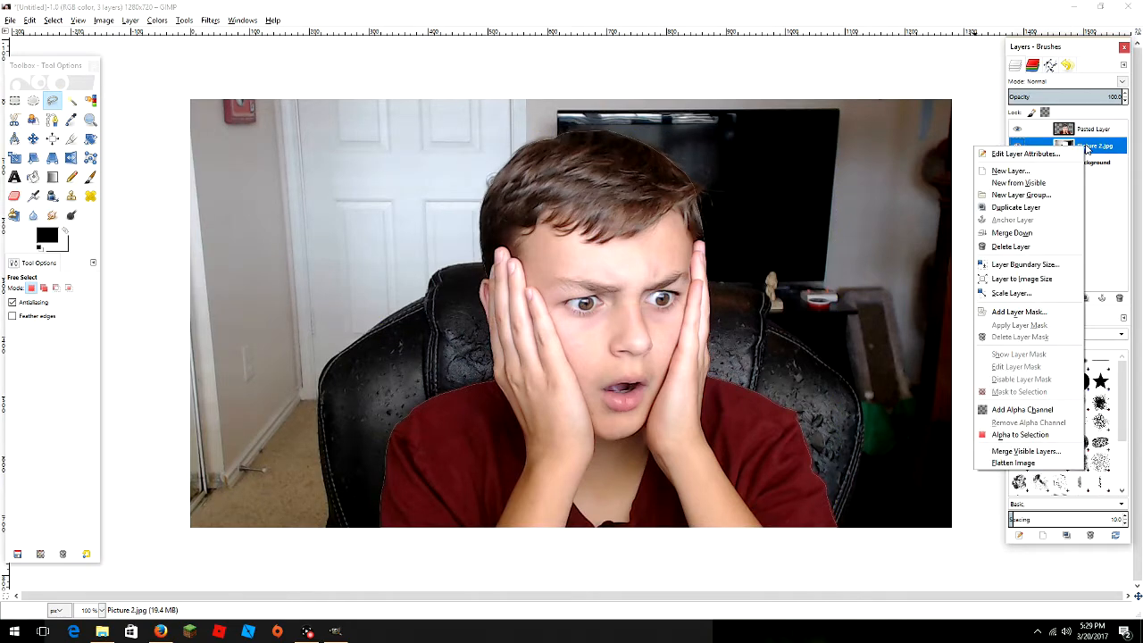
pyautogui.click(1021, 250)
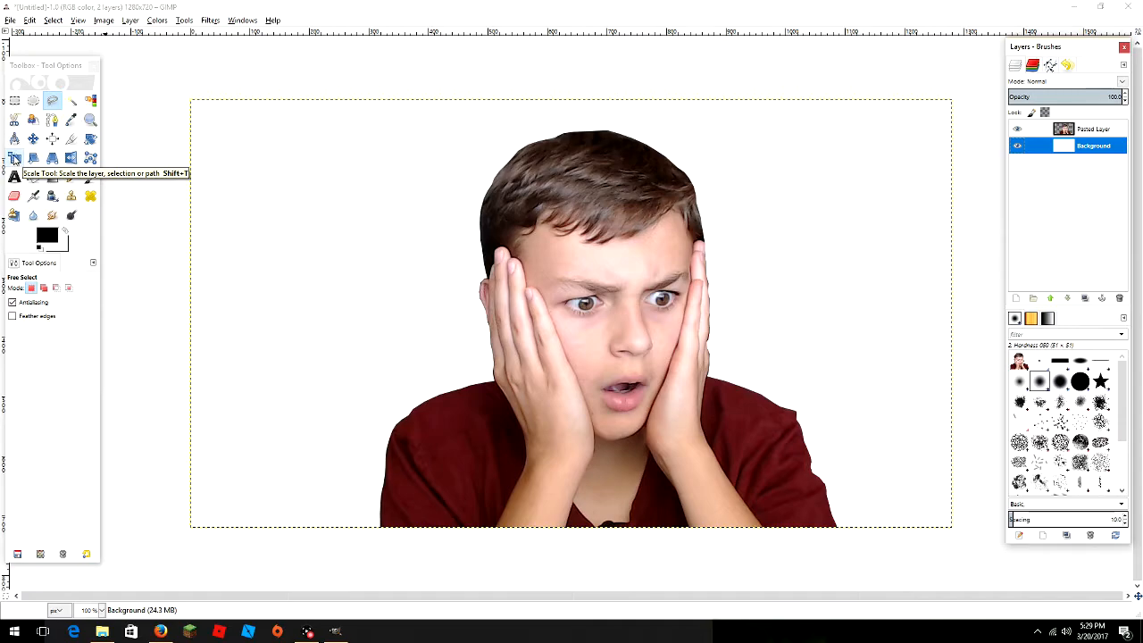
# - Scale the boy's Pasted Layer proportionally down to about 581 px wide
pyautogui.click(14, 159)
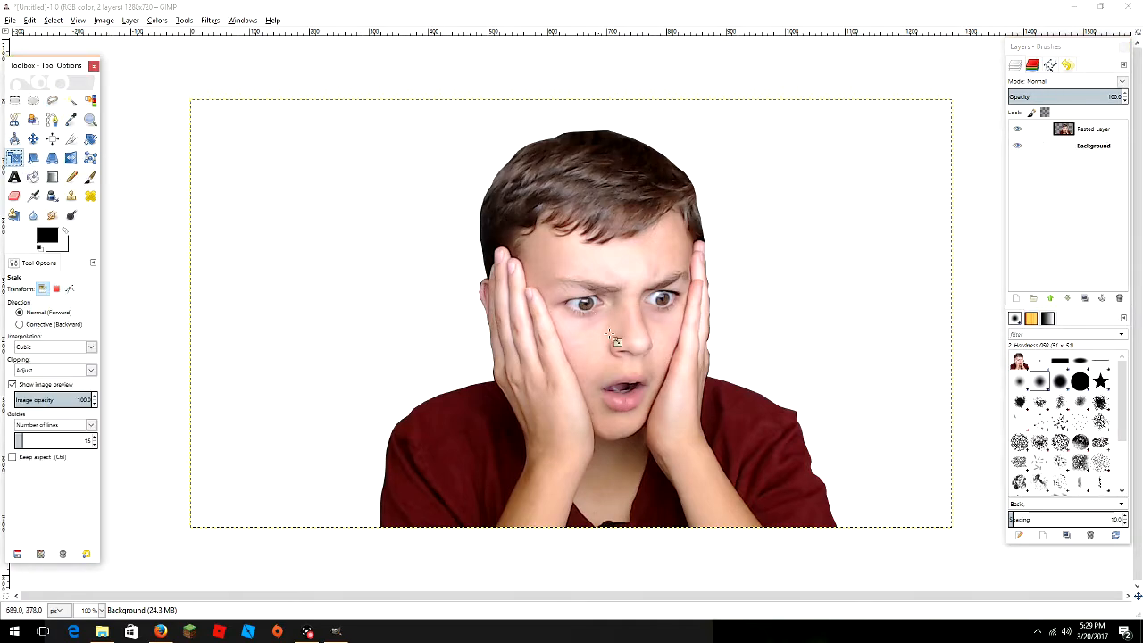
pyautogui.click(1075, 131)
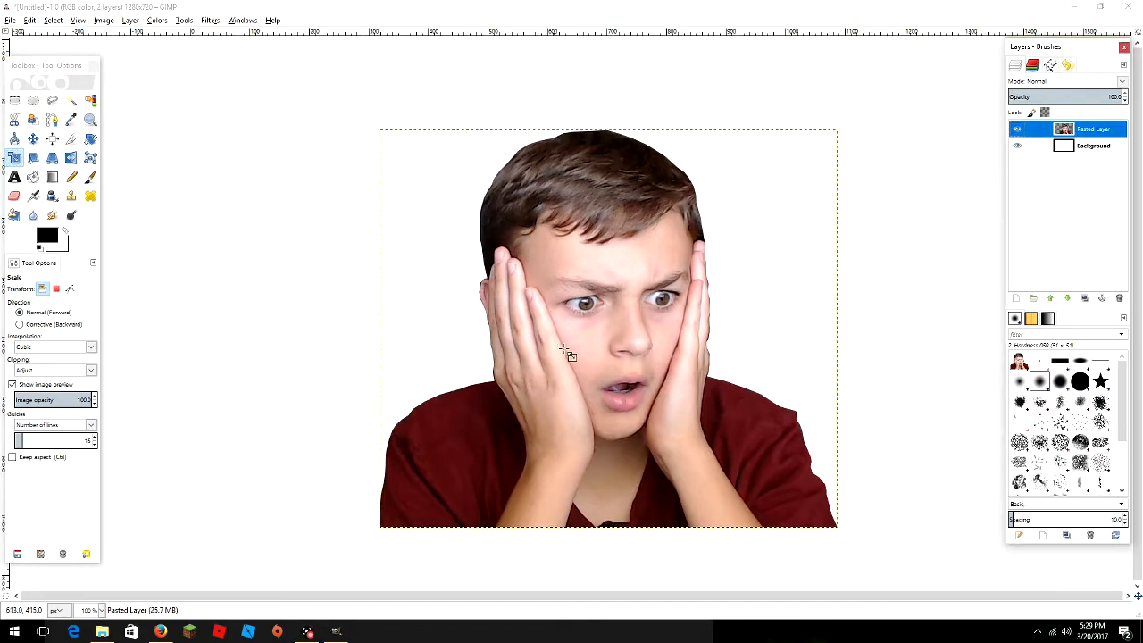
pyautogui.click(599, 360)
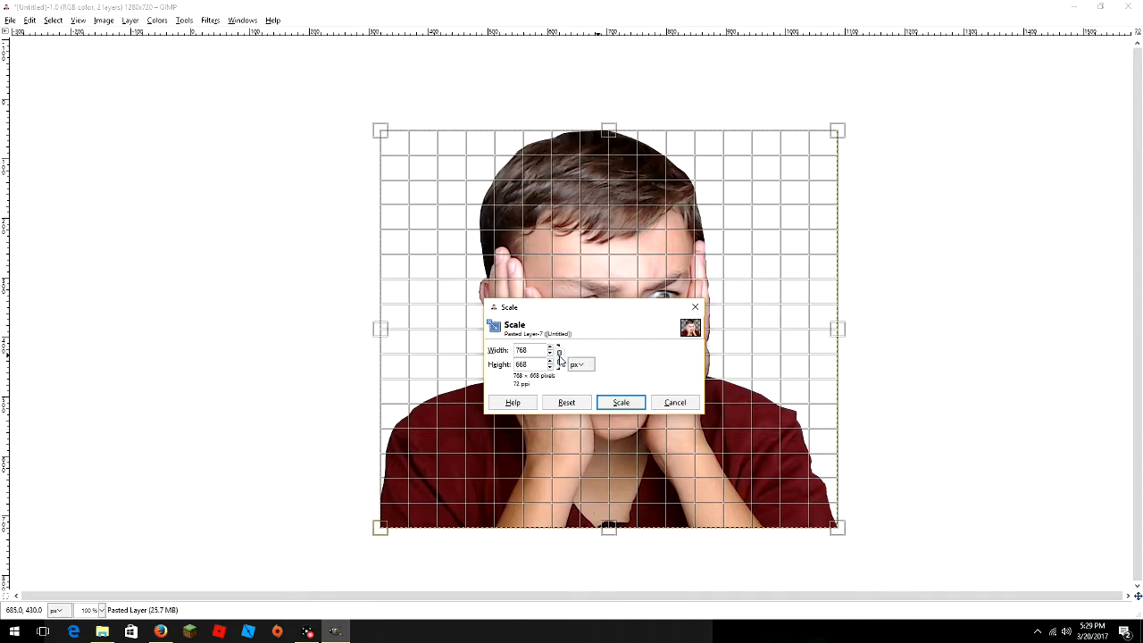
pyautogui.click(559, 357)
pyautogui.moveTo(551, 368); pyautogui.dragTo(551, 368)
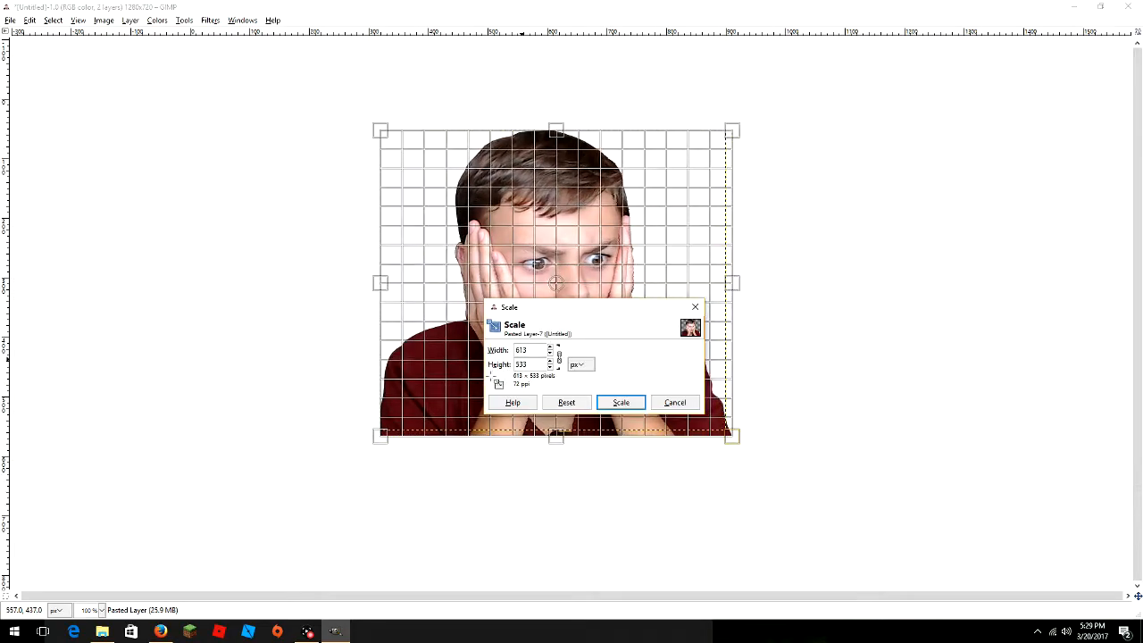
pyautogui.moveTo(451, 357); pyautogui.dragTo(551, 362)
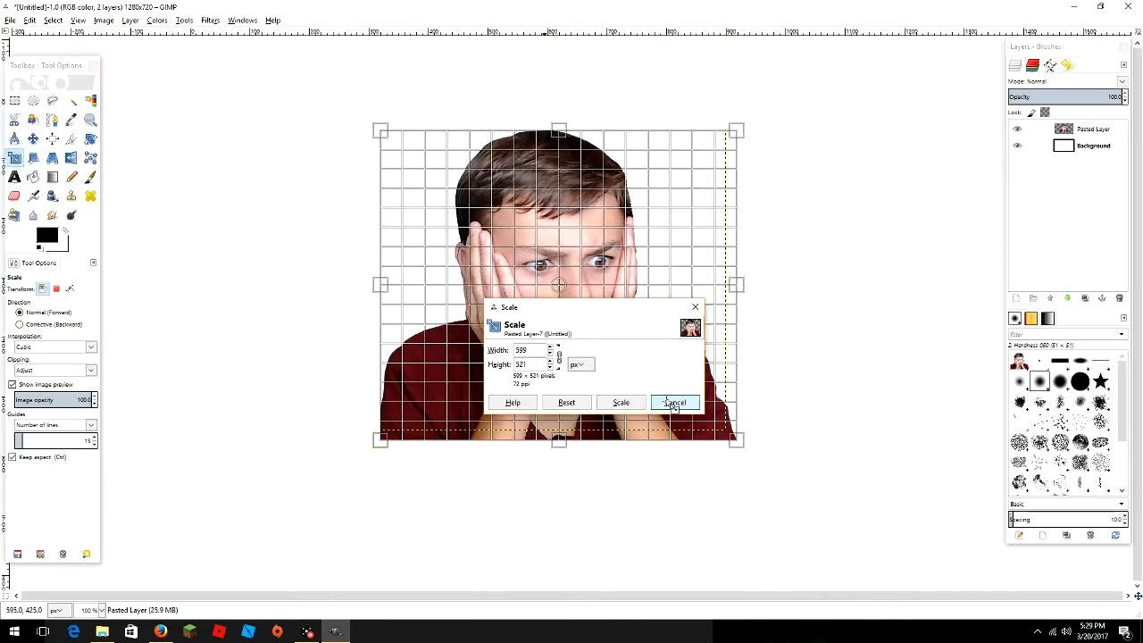
pyautogui.click(672, 403)
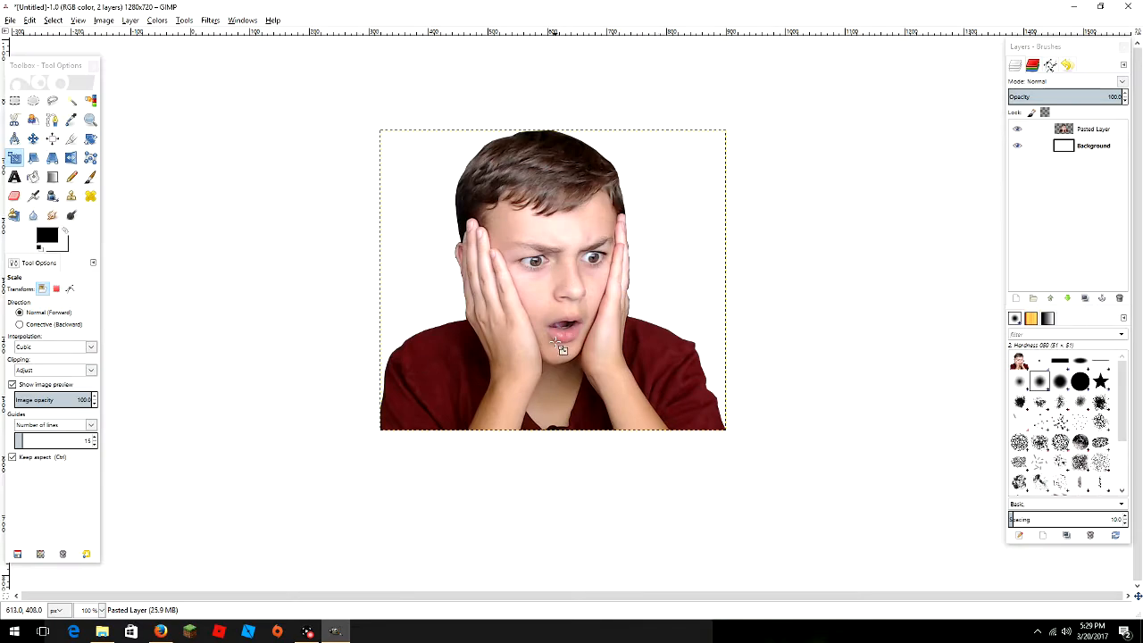
# - Move the boy cutout toward the lower left of the canvas
pyautogui.click(33, 139)
pyautogui.moveTo(562, 312); pyautogui.dragTo(349, 412)
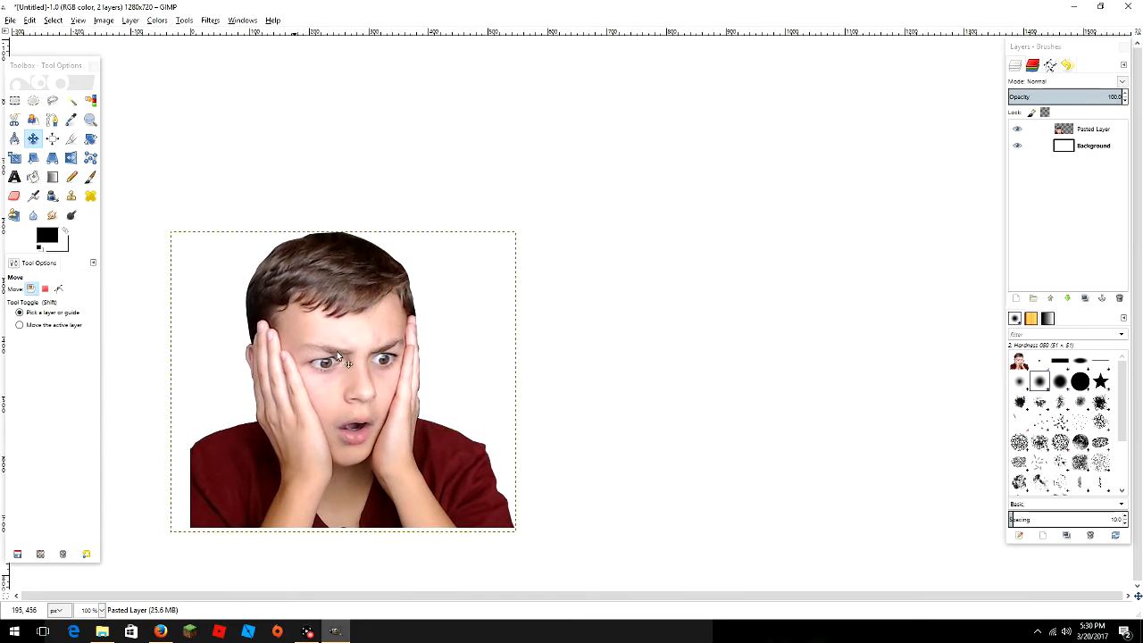
pyautogui.moveTo(325, 444); pyautogui.dragTo(338, 430)
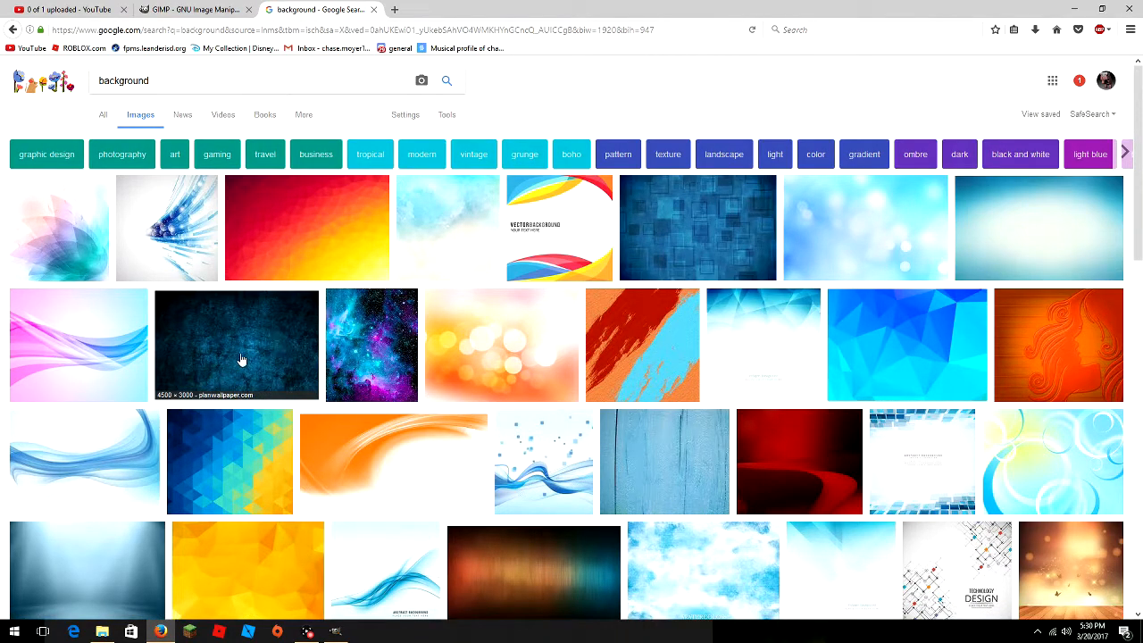
# - Save the dark blue grunge background as index.jpg, overwriting the old file, and minimize Firefox
pyautogui.moveTo(229, 344); pyautogui.dragTo(953, 241)
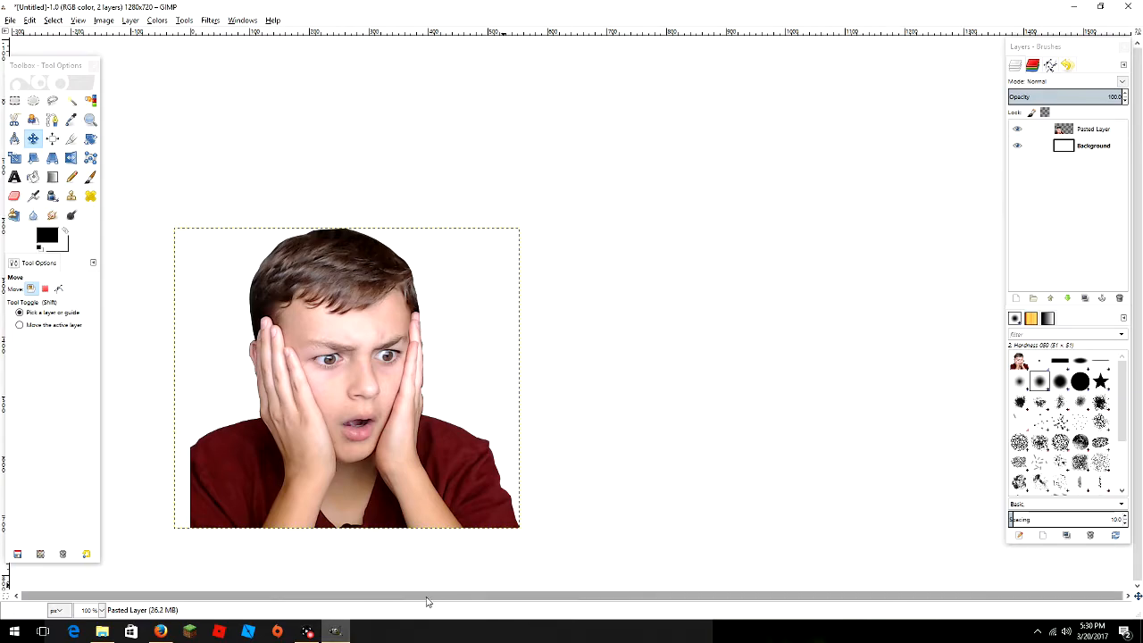
pyautogui.click(160, 632)
pyautogui.rightClick(277, 346)
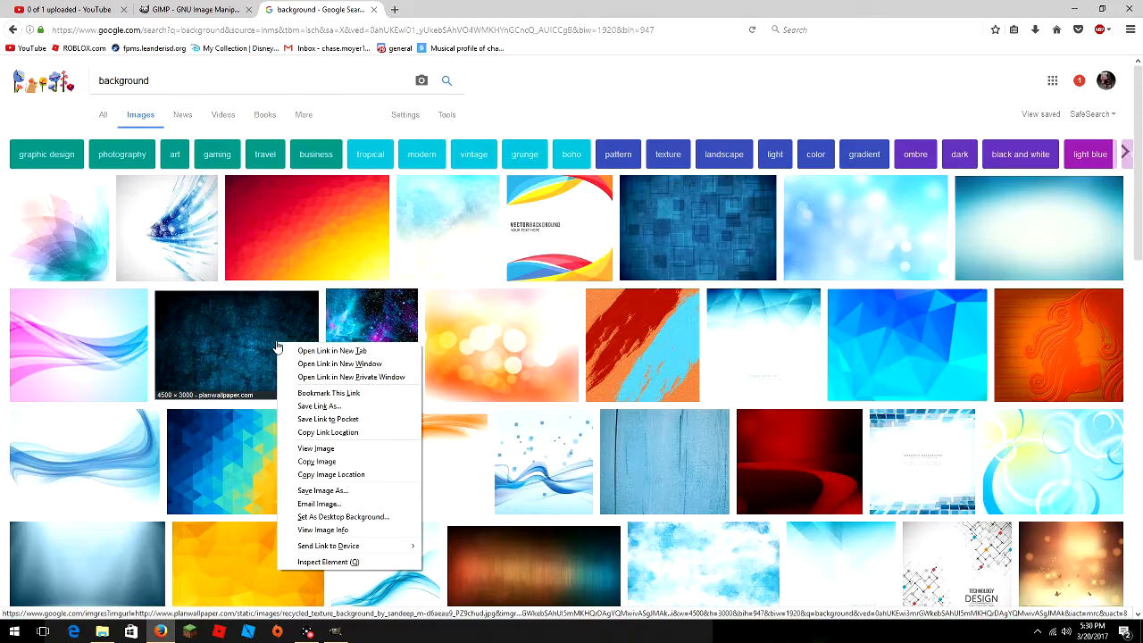
pyautogui.click(339, 491)
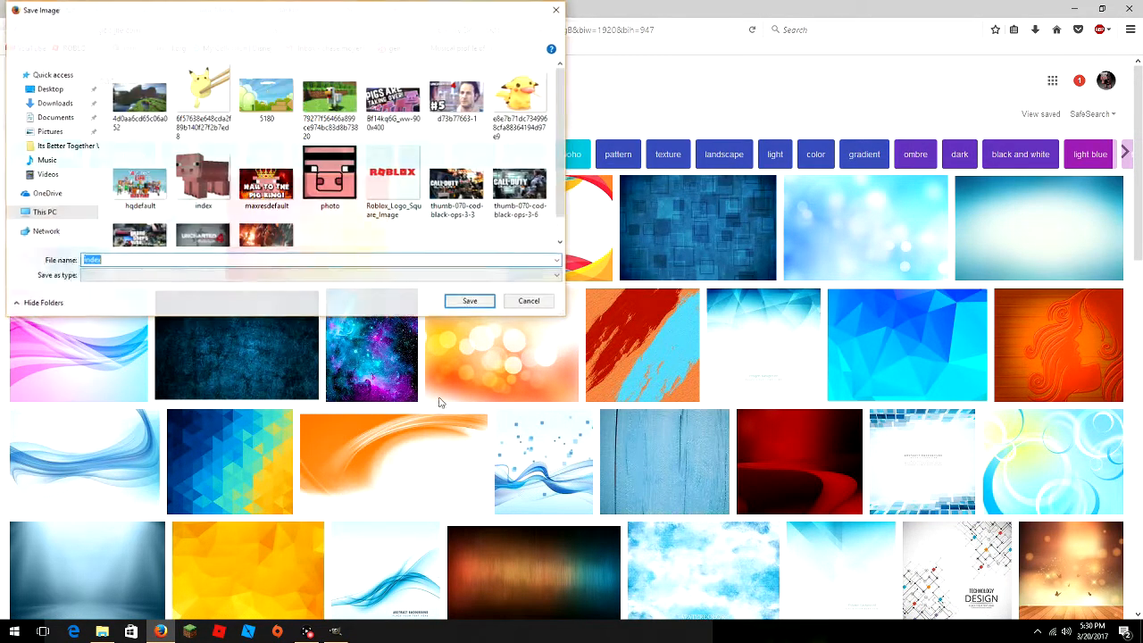
pyautogui.click(486, 303)
pyautogui.click(604, 317)
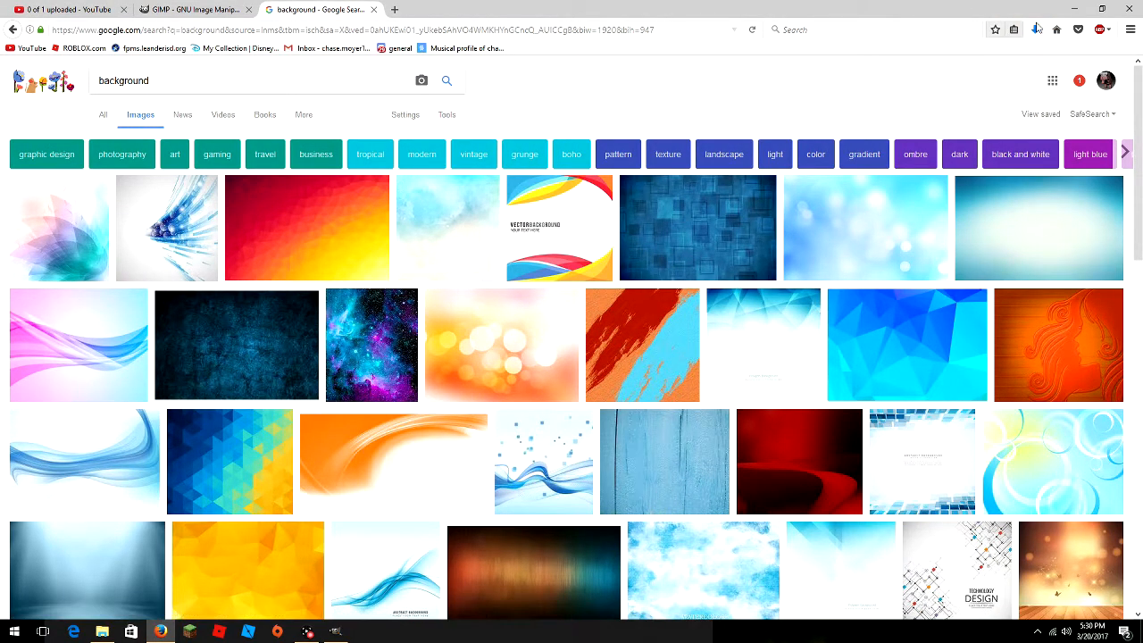
pyautogui.click(1074, 8)
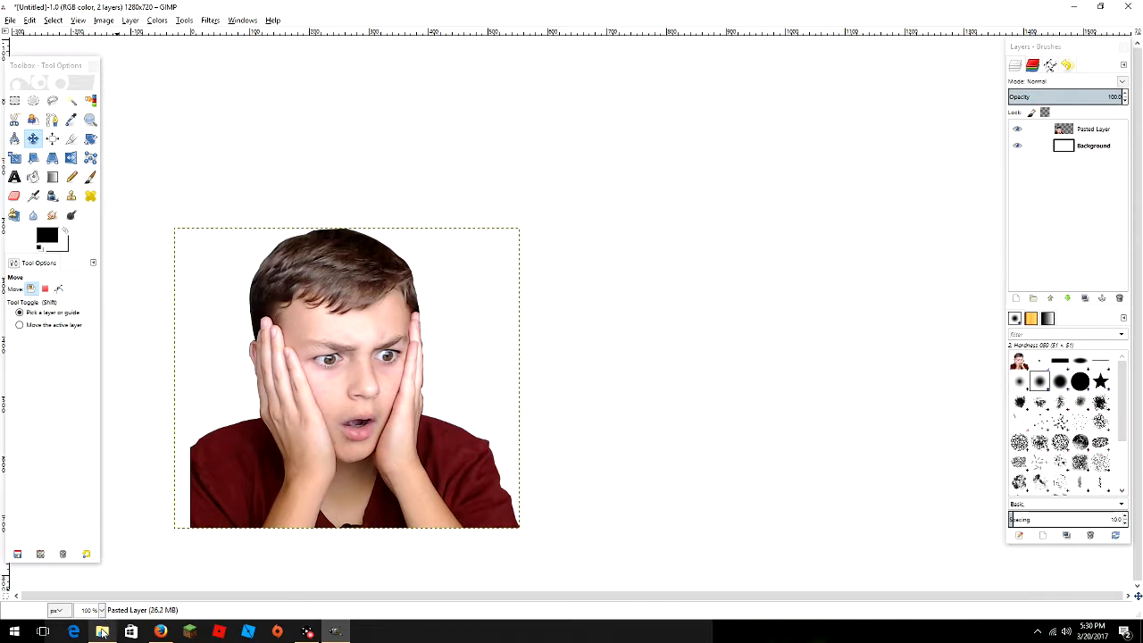
# - Drag index.jpg from the Downloads folder into the GIMP image as a new layer
pyautogui.click(102, 632)
pyautogui.click(88, 281)
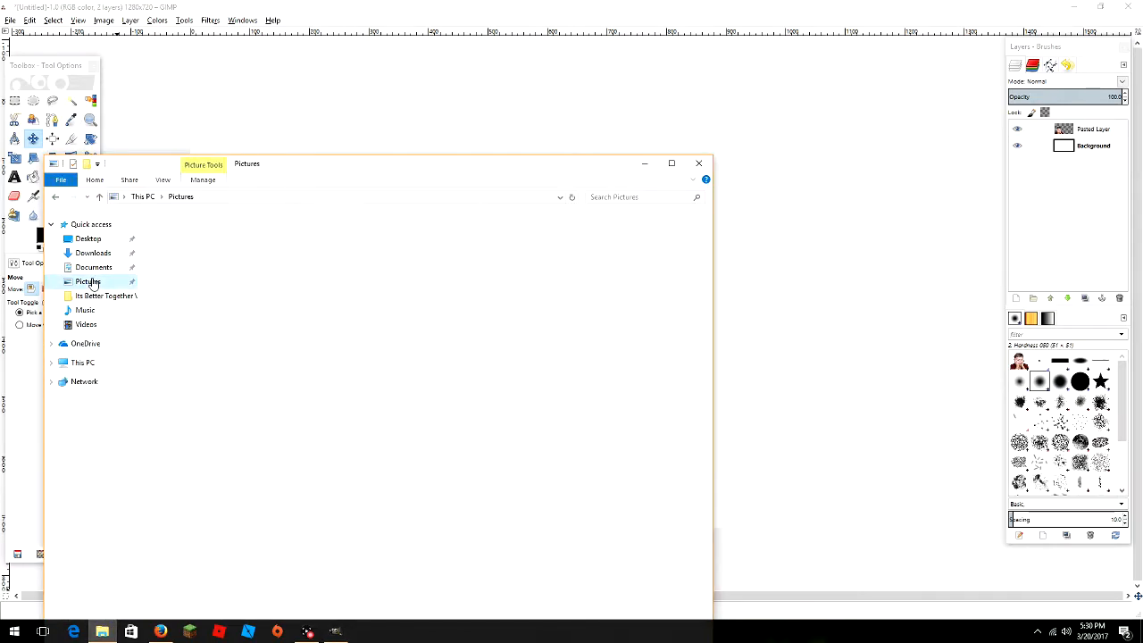
pyautogui.click(93, 252)
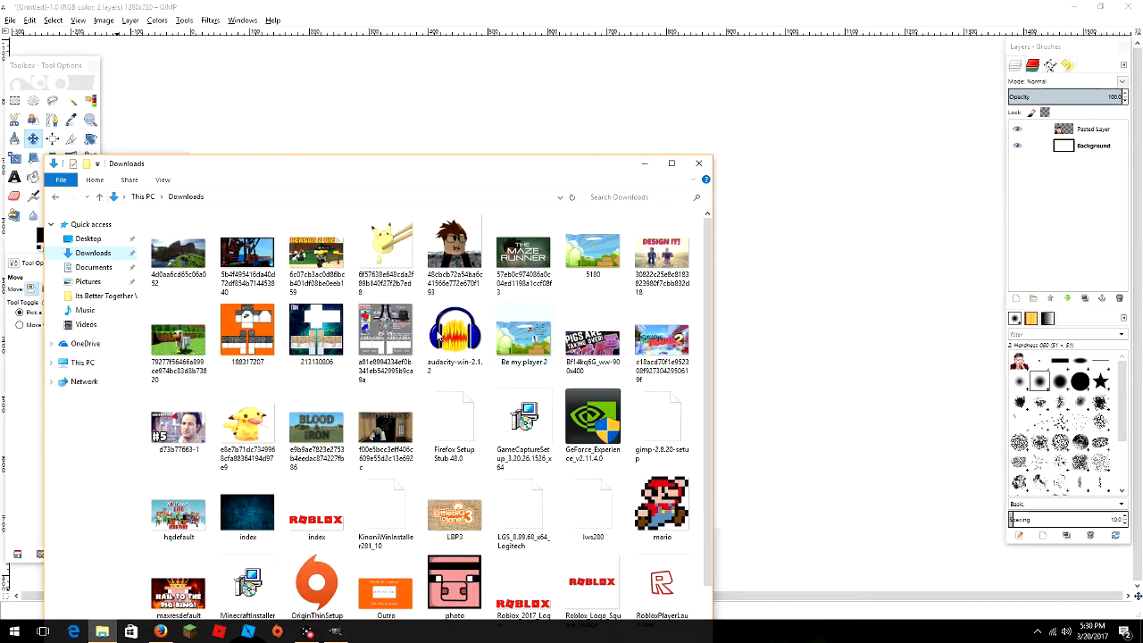
pyautogui.scroll(-1, 247, 444)
pyautogui.moveTo(247, 444); pyautogui.dragTo(813, 282)
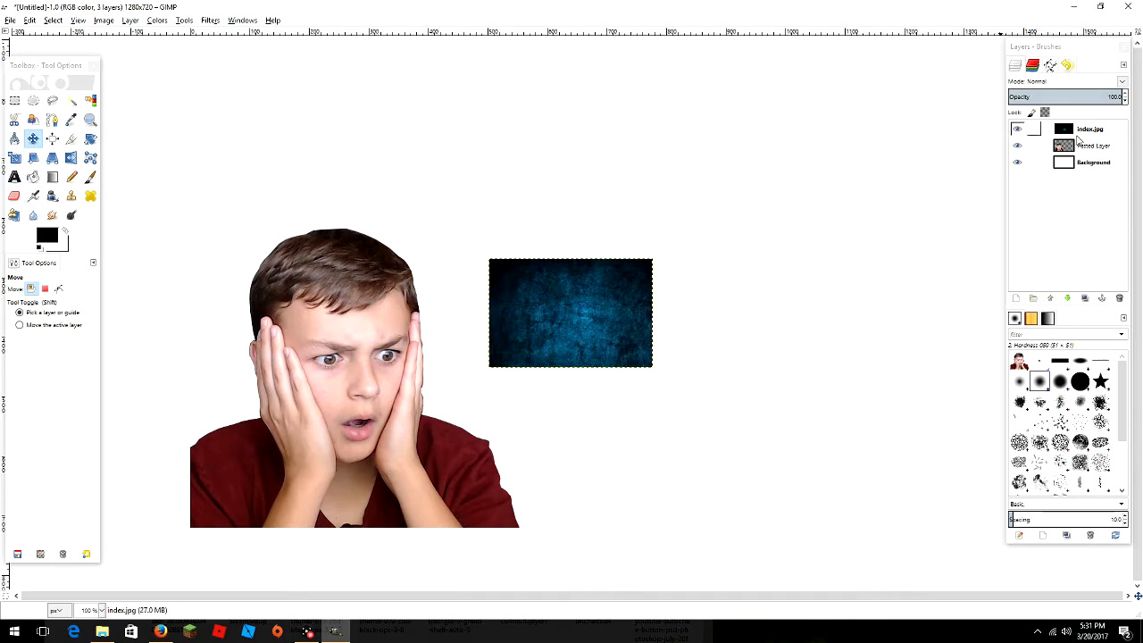
# - Place index.jpg just below the boy's layer, above Background, and begin scaling it to 1280 px wide
pyautogui.click(1068, 298)
pyautogui.click(1068, 298)
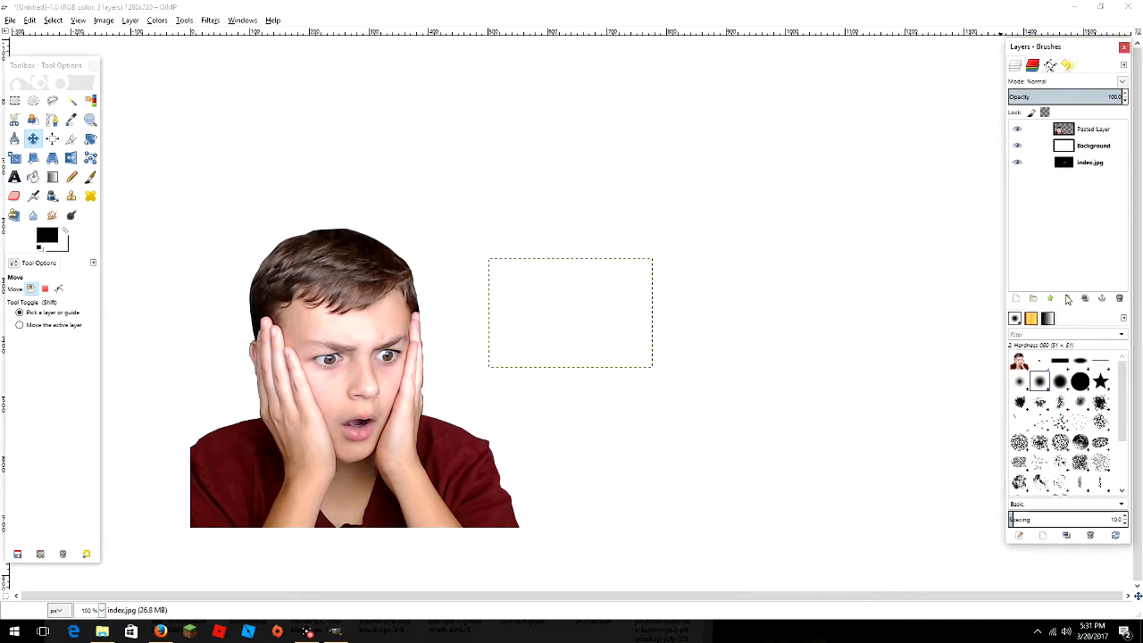
pyautogui.click(1051, 298)
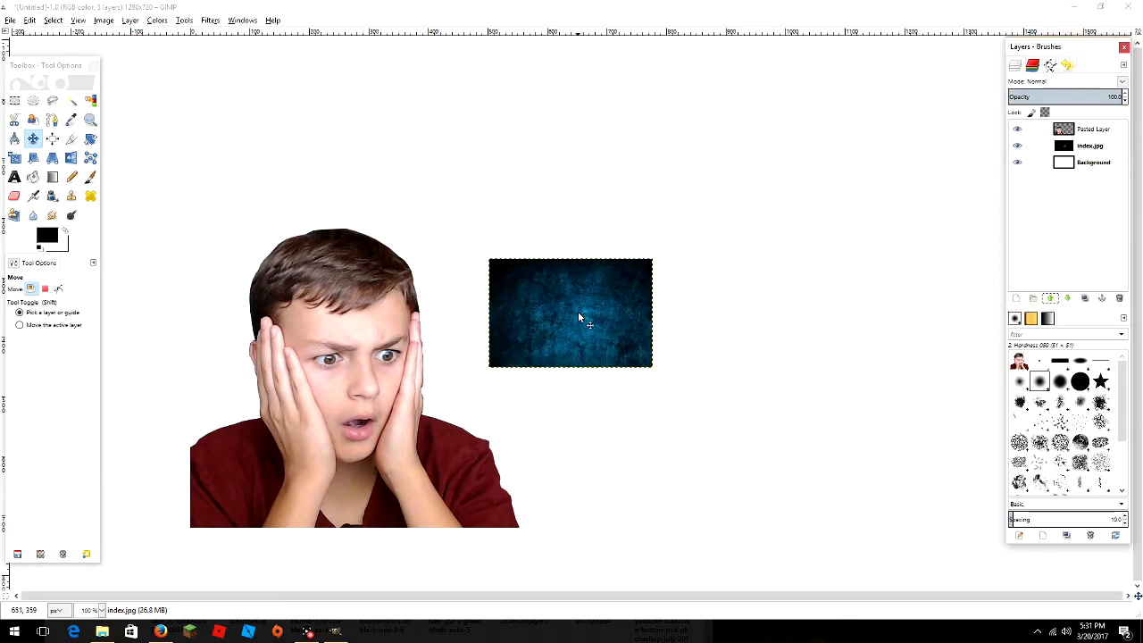
pyautogui.hotkey('shift', 's')
pyautogui.click(613, 323)
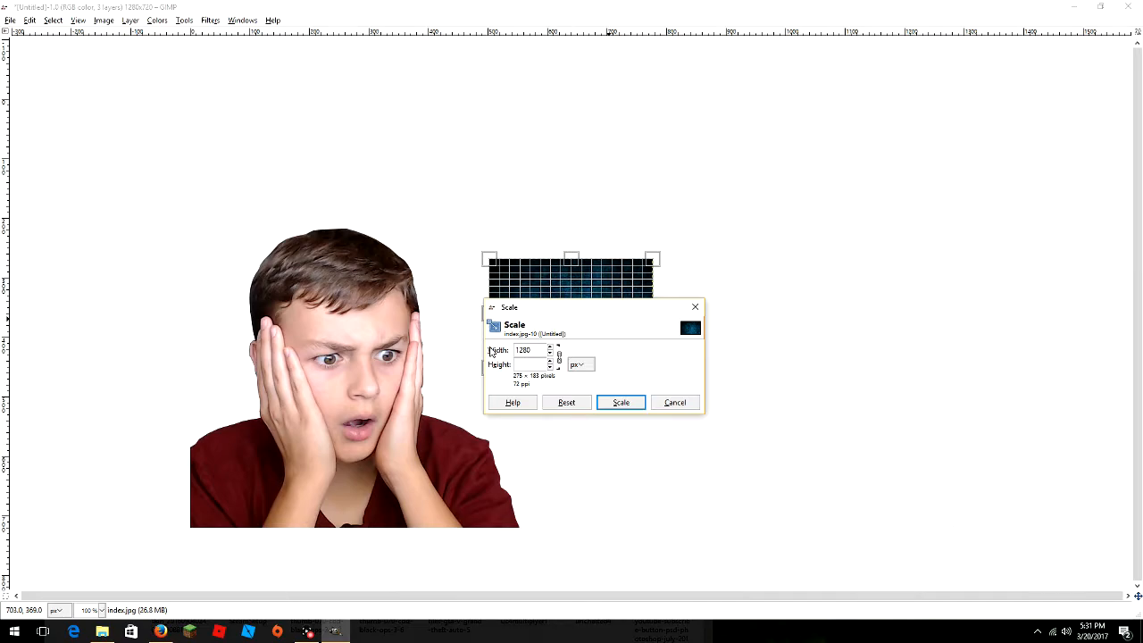
# - Scale the grunge index.jpg layer to 939 px wide and move it to the canvas top-left
pyautogui.click(617, 403)
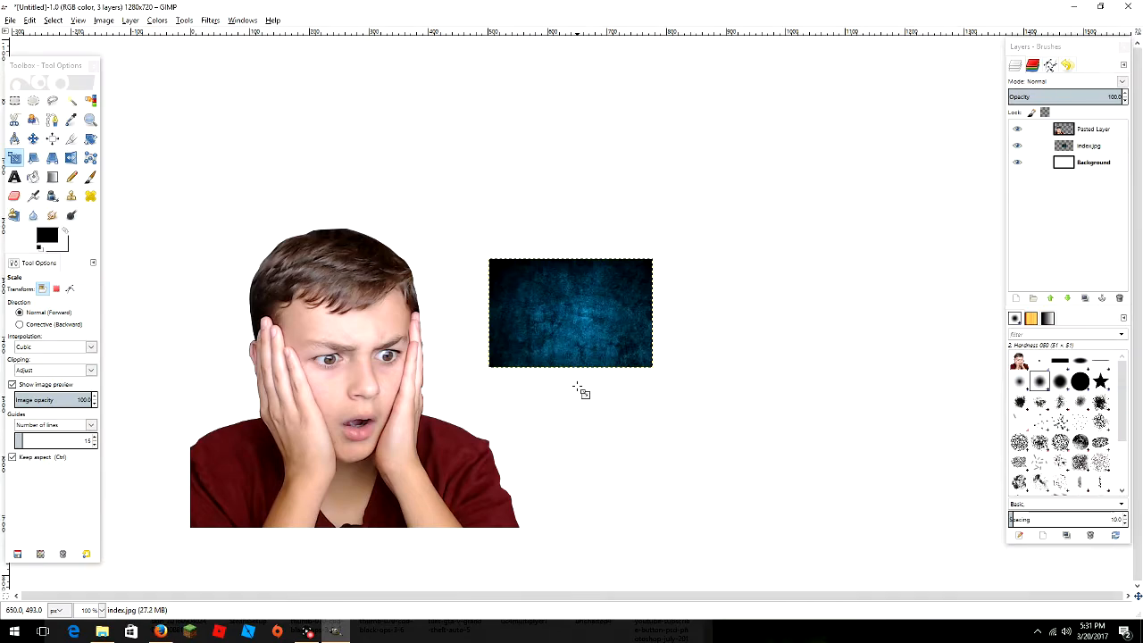
pyautogui.click(573, 323)
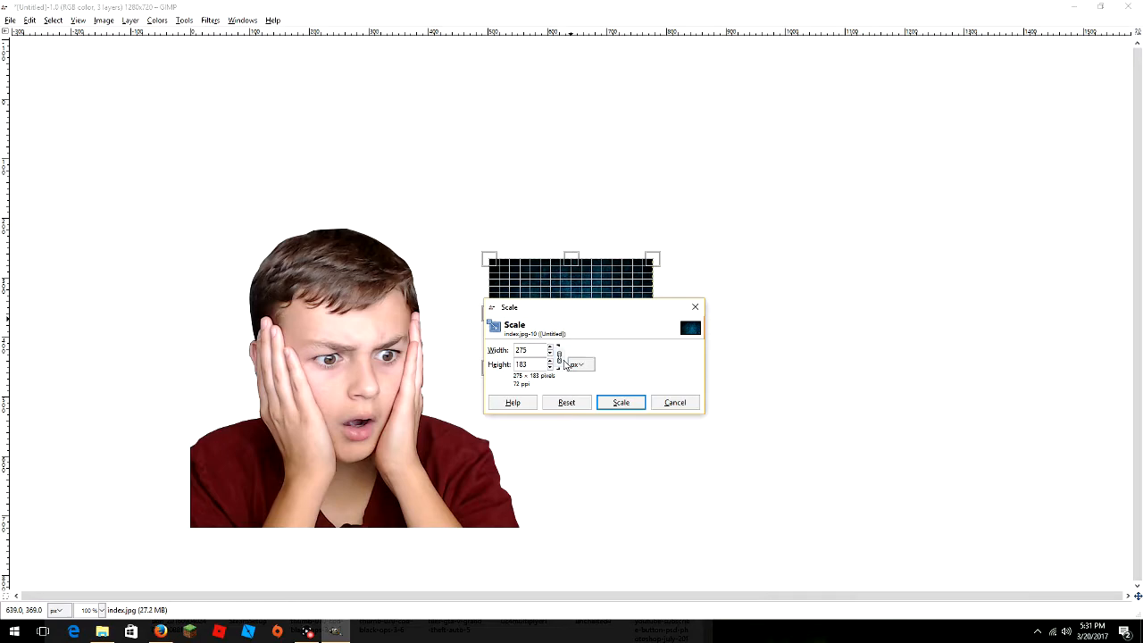
pyautogui.moveTo(552, 352); pyautogui.dragTo(554, 353)
pyautogui.click(622, 402)
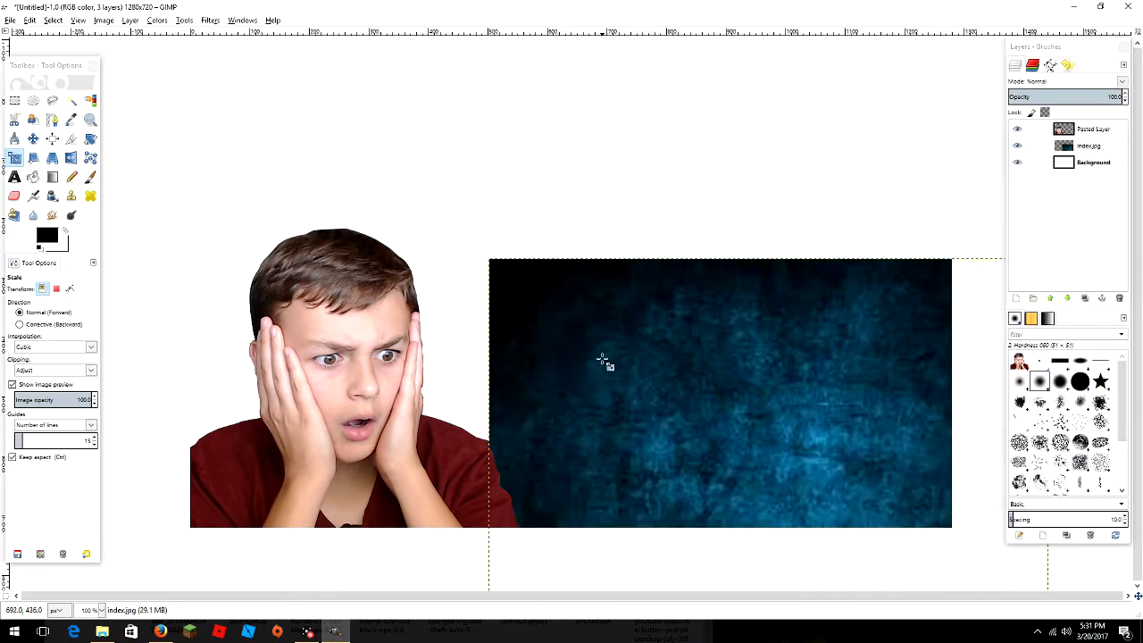
pyautogui.click(32, 138)
pyautogui.moveTo(636, 366); pyautogui.dragTo(410, 261)
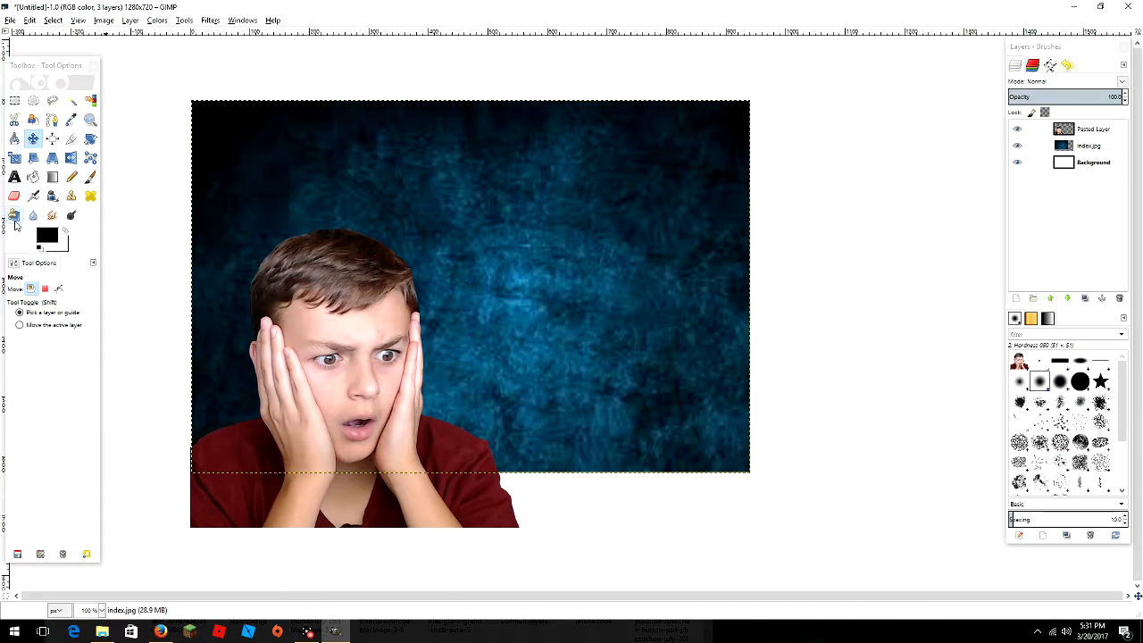
# - Stretch the grunge layer's right, bottom and left edges to about 1279×719, filling the canvas
pyautogui.click(14, 158)
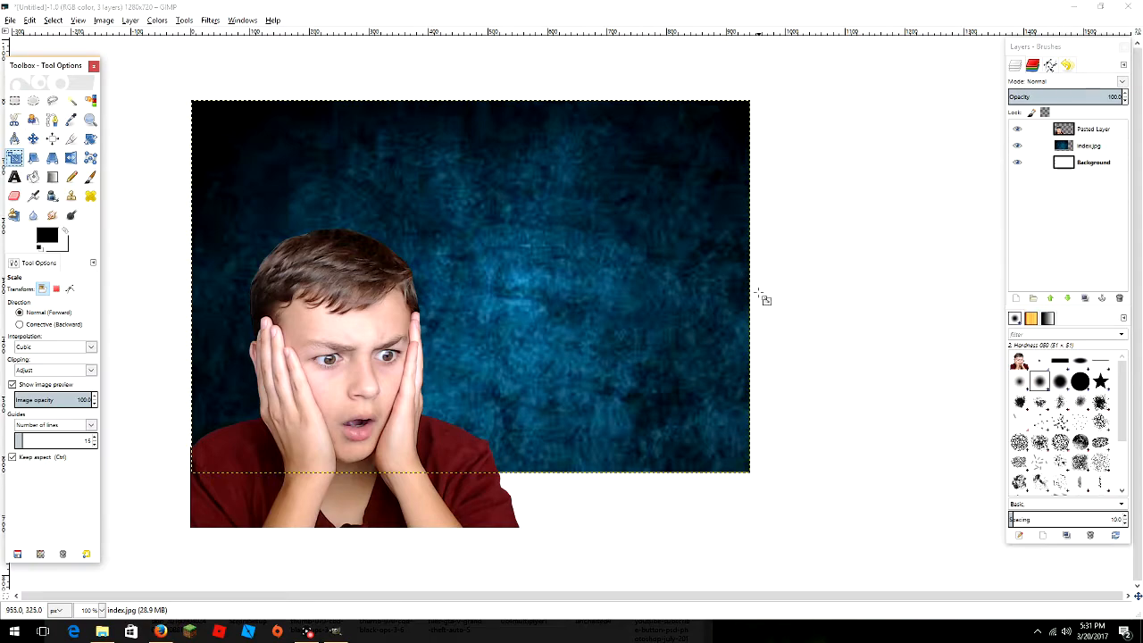
pyautogui.click(449, 331)
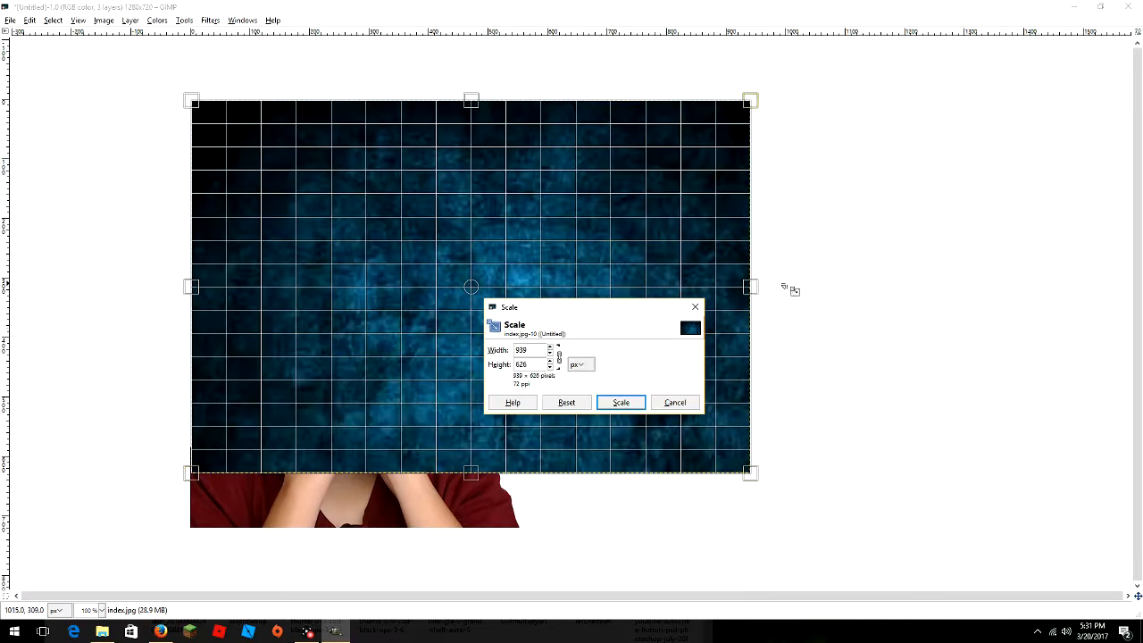
pyautogui.moveTo(753, 288); pyautogui.dragTo(956, 283)
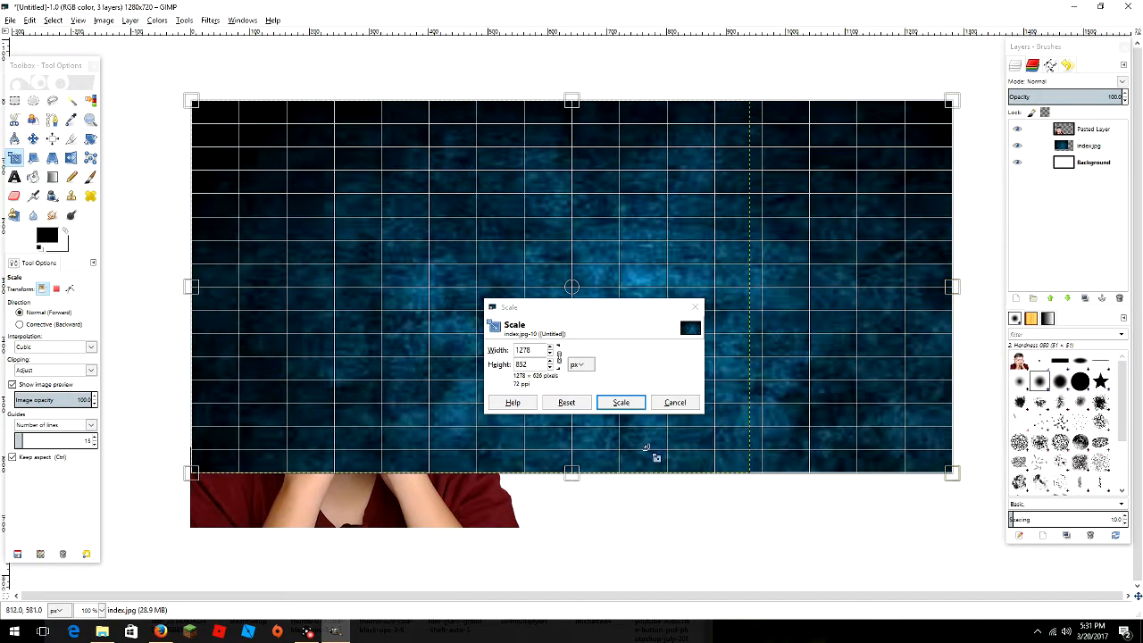
pyautogui.moveTo(574, 474); pyautogui.dragTo(576, 532)
pyautogui.moveTo(574, 529); pyautogui.dragTo(573, 529)
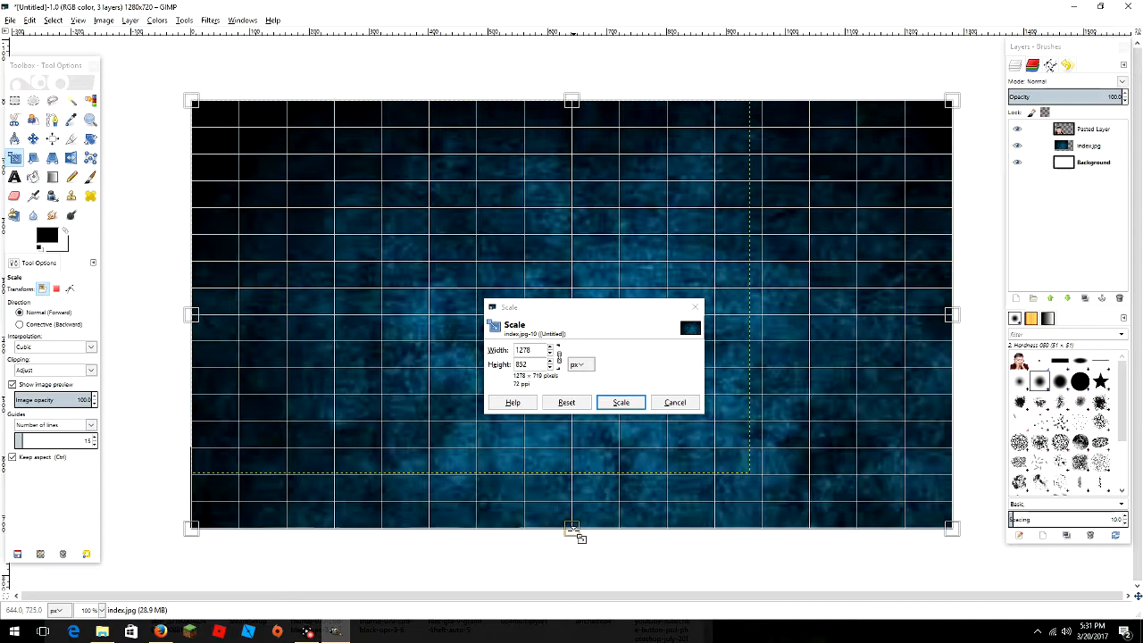
pyautogui.moveTo(192, 314); pyautogui.dragTo(191, 318)
pyautogui.click(610, 402)
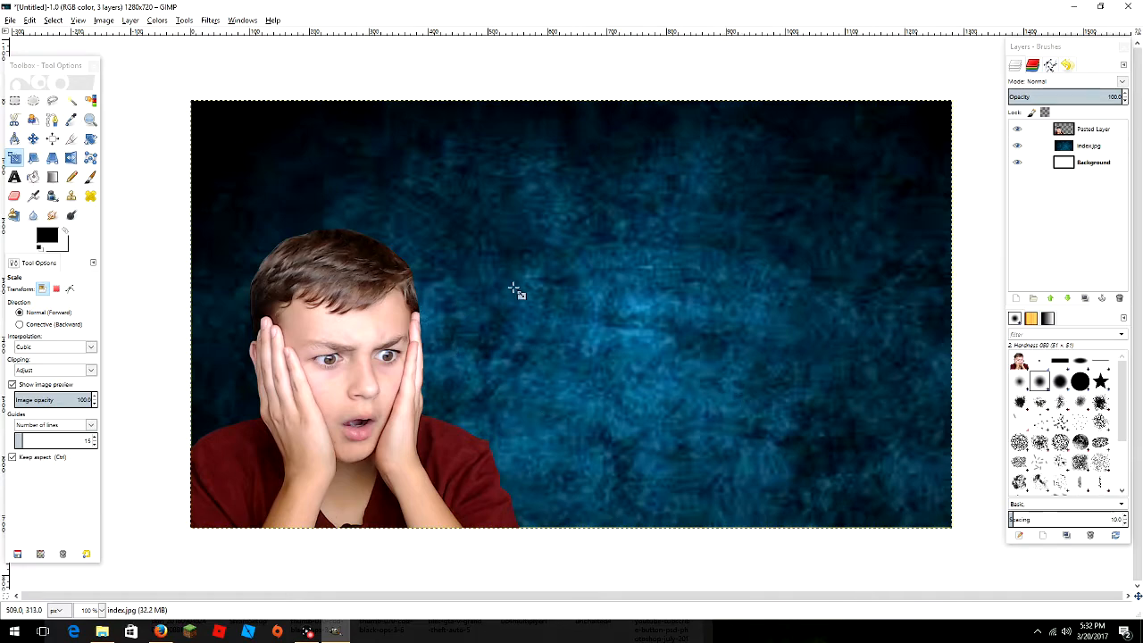
# - Select the boy's shape using Alpha to Selection on Pasted Layer
pyautogui.click(1083, 132)
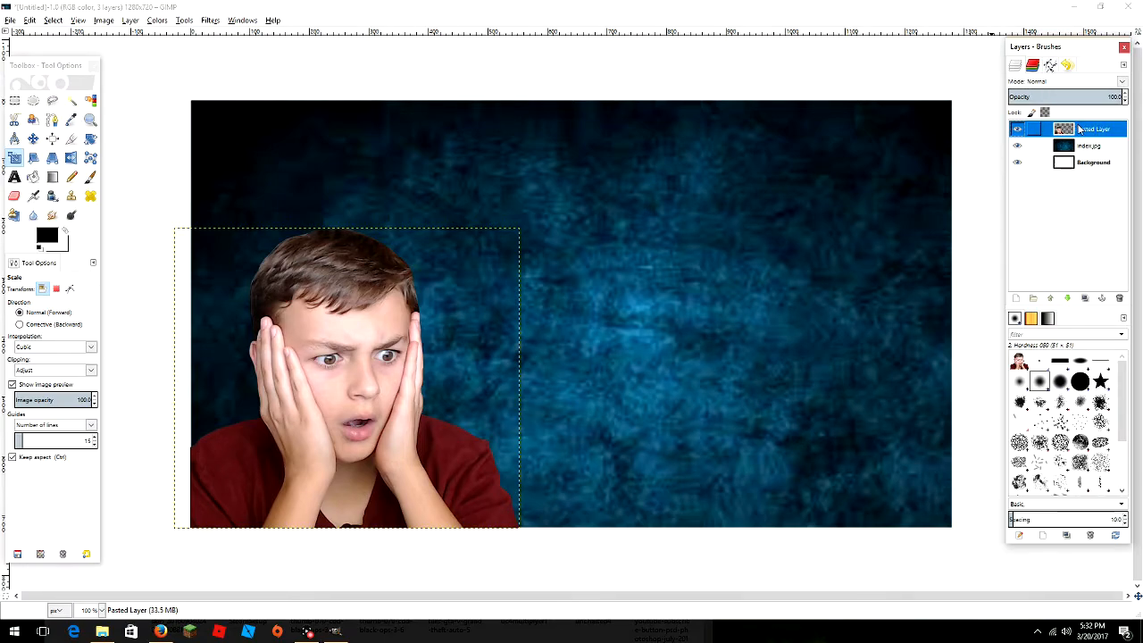
pyautogui.rightClick(1079, 131)
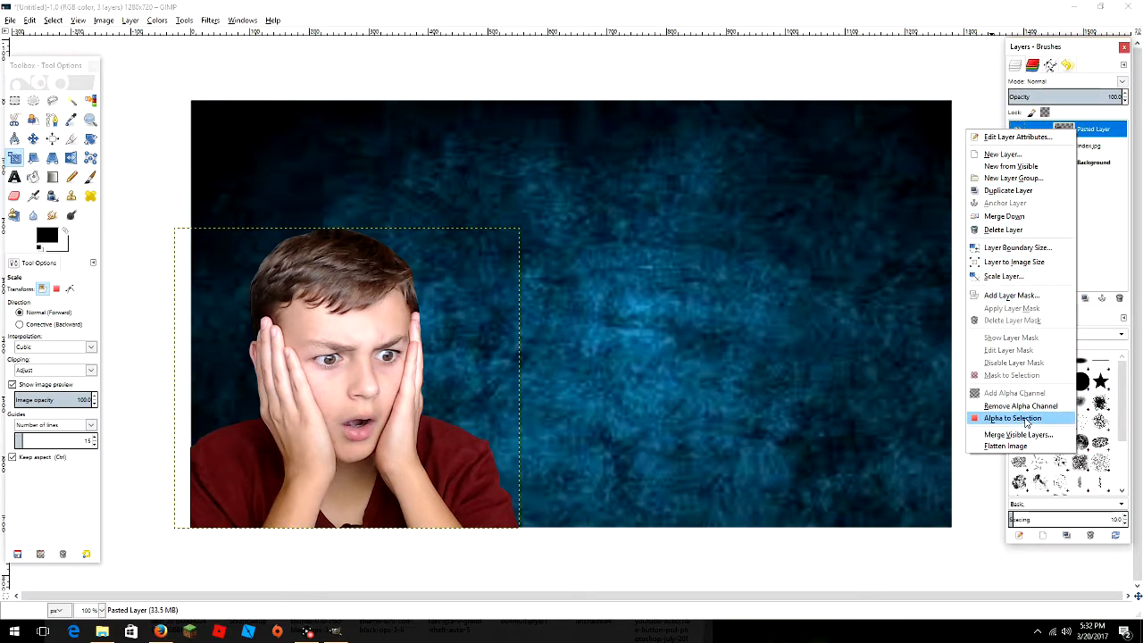
pyautogui.click(1027, 422)
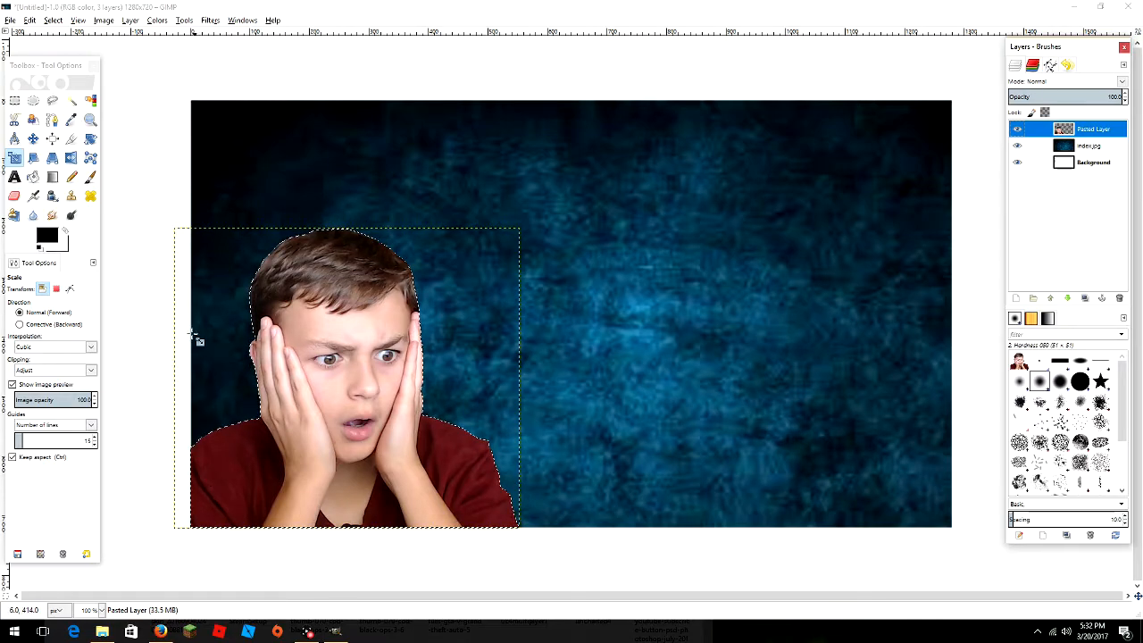
# - Grow the selection outward by 6 px
pyautogui.click(52, 19)
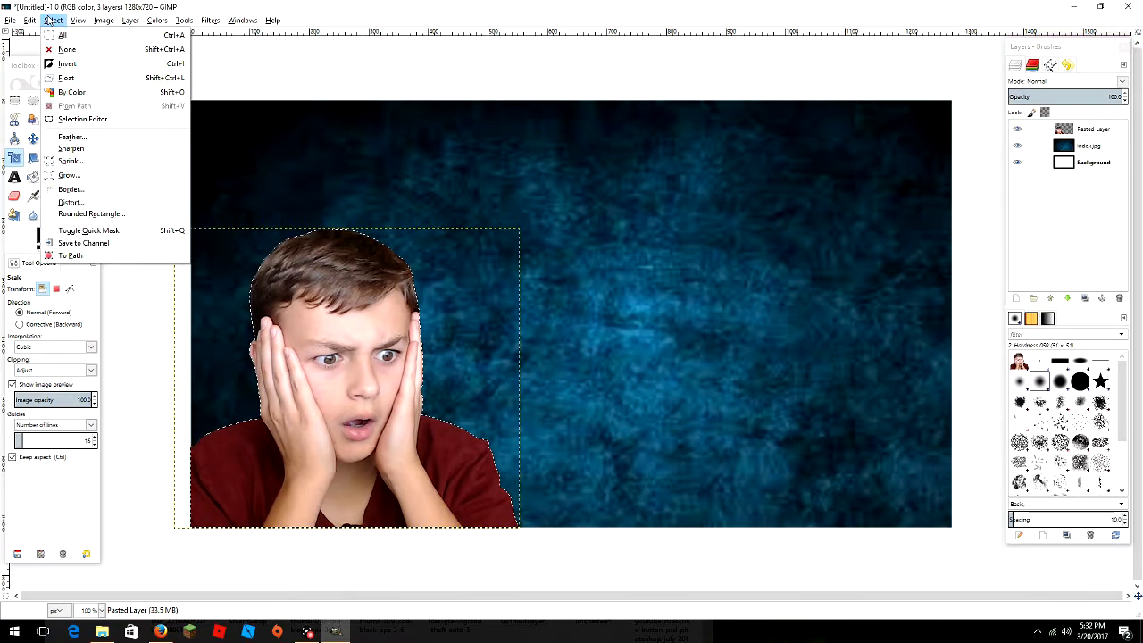
pyautogui.click(70, 175)
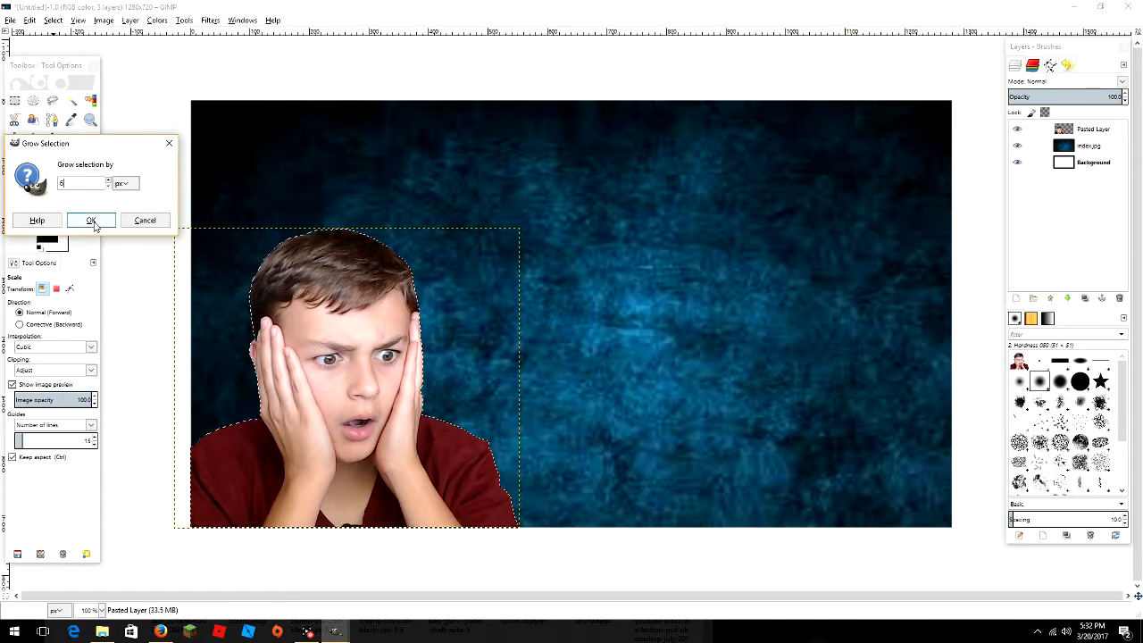
pyautogui.click(93, 223)
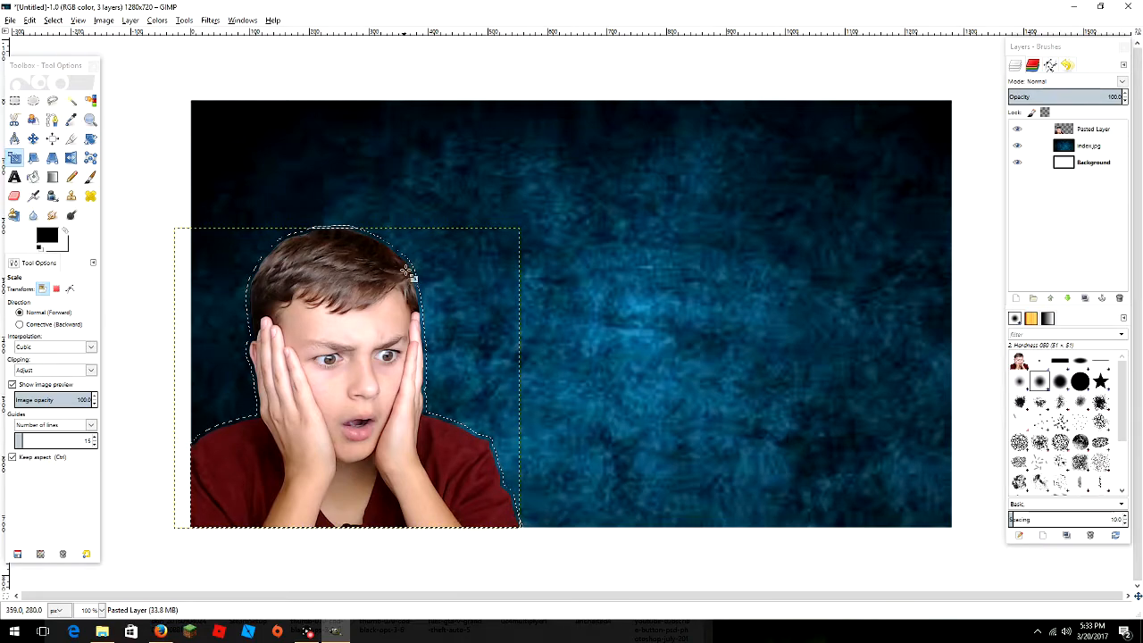
# - Change the foreground colour from black to white (ffffff)
pyautogui.click(49, 234)
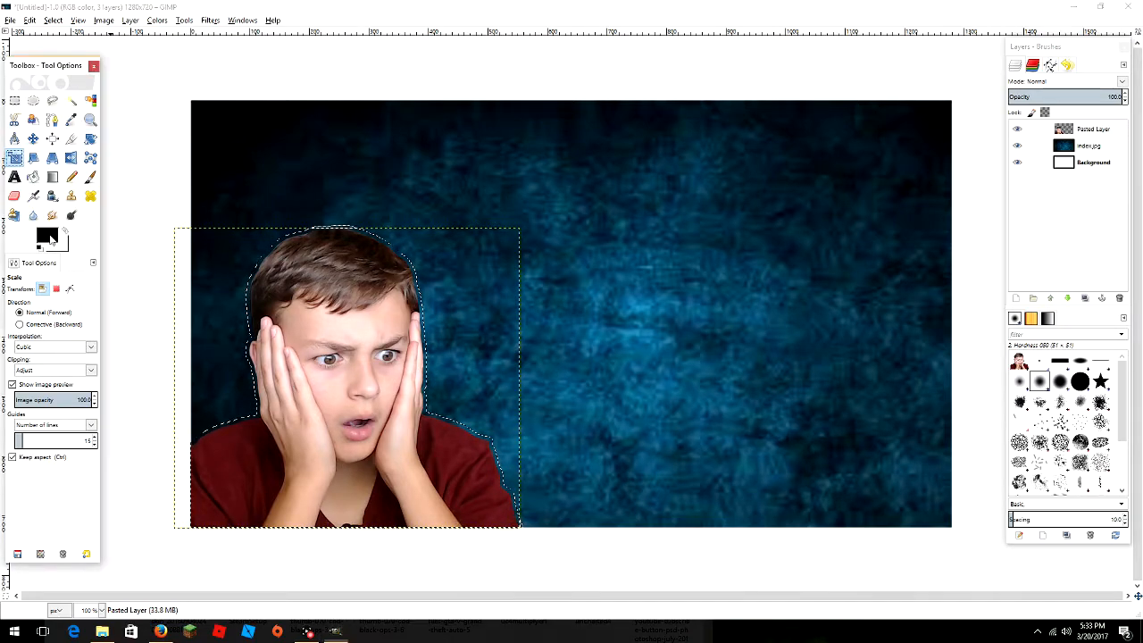
pyautogui.click(148, 252)
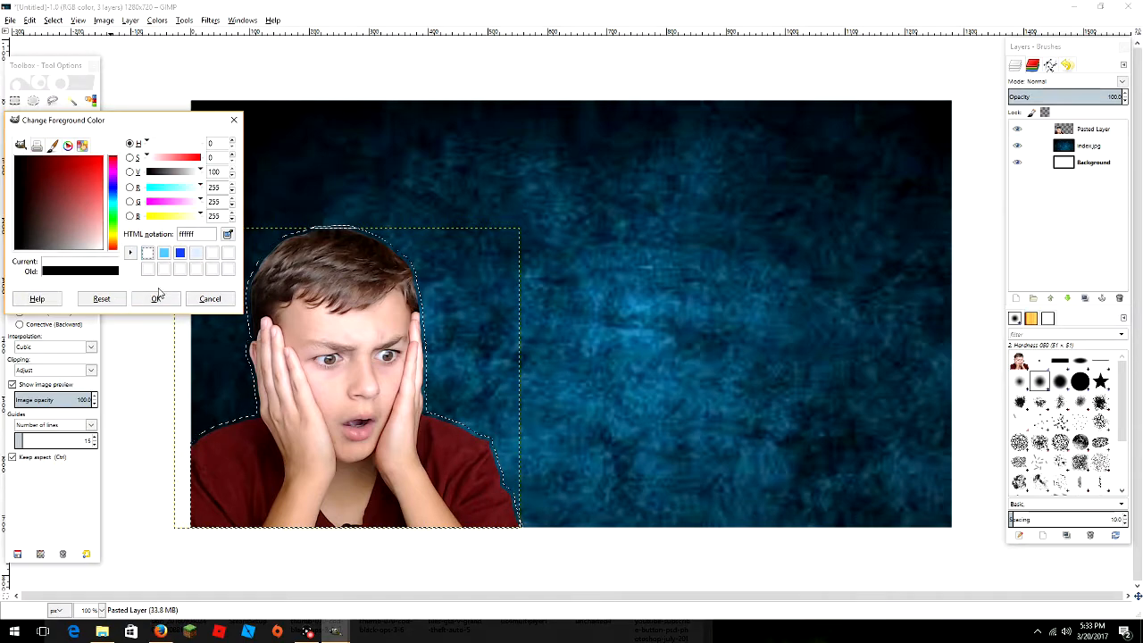
pyautogui.click(156, 300)
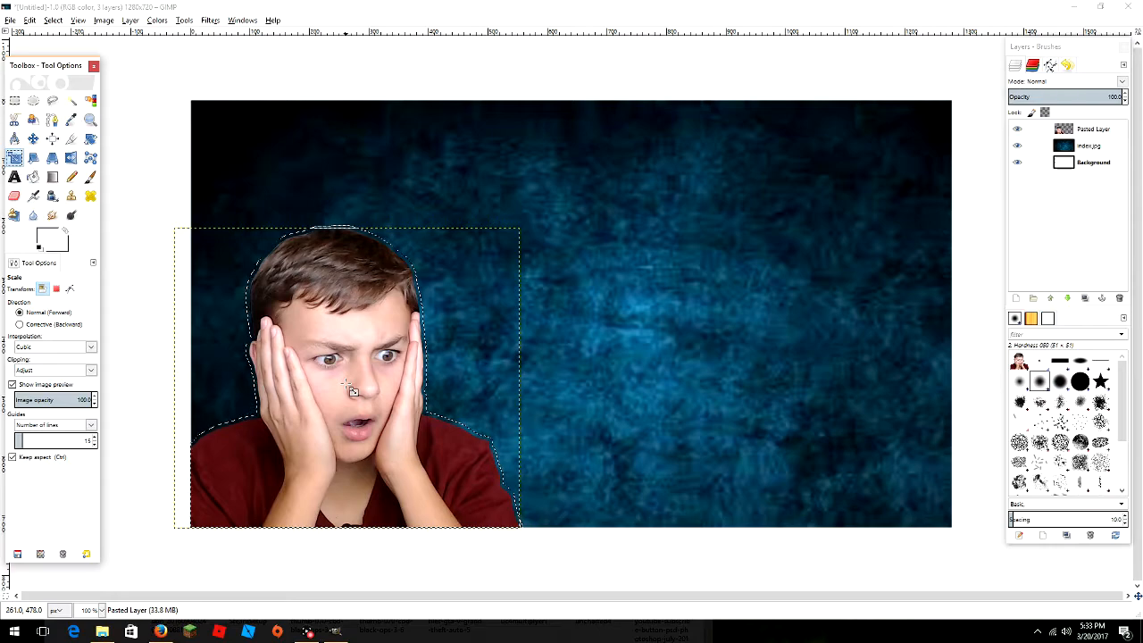
# - Add a new transparent layer named 'color outline' at the top of the stack
pyautogui.click(1020, 301)
pyautogui.press('BackSpace')
pyautogui.write('color ou')
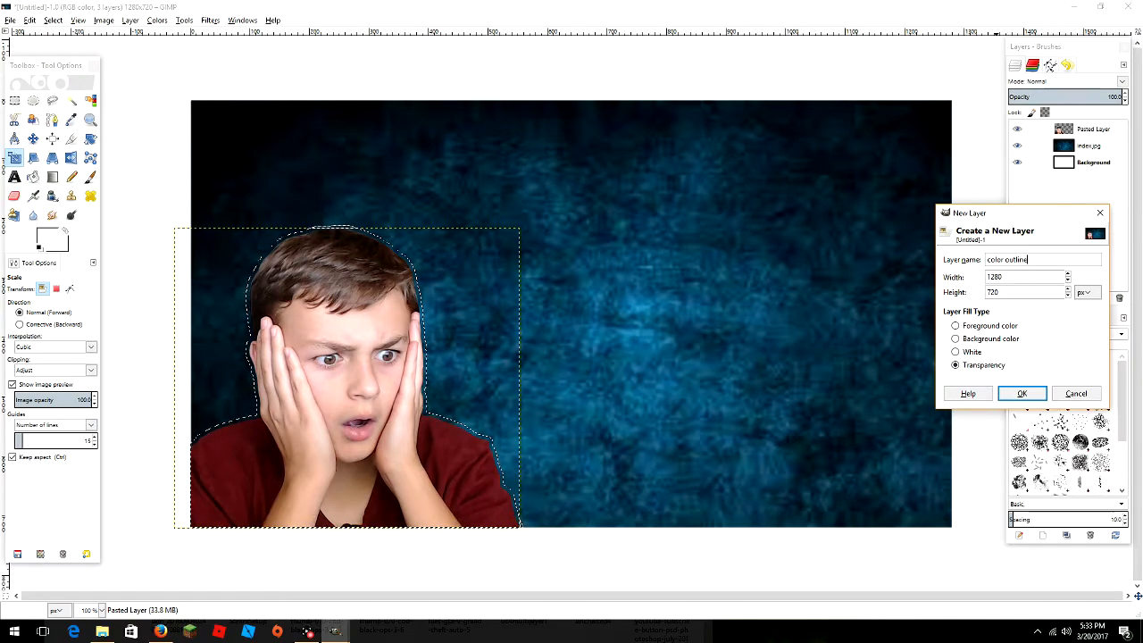
pyautogui.write('tline #2')
pyautogui.press('BackSpace')
pyautogui.write('3')
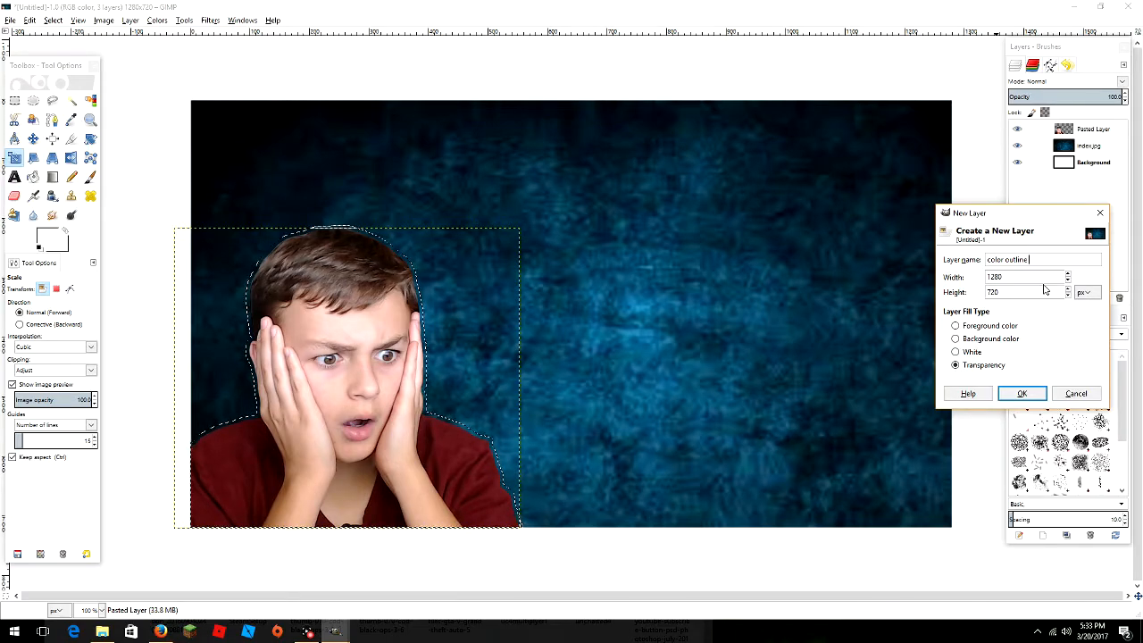
pyautogui.click(1023, 397)
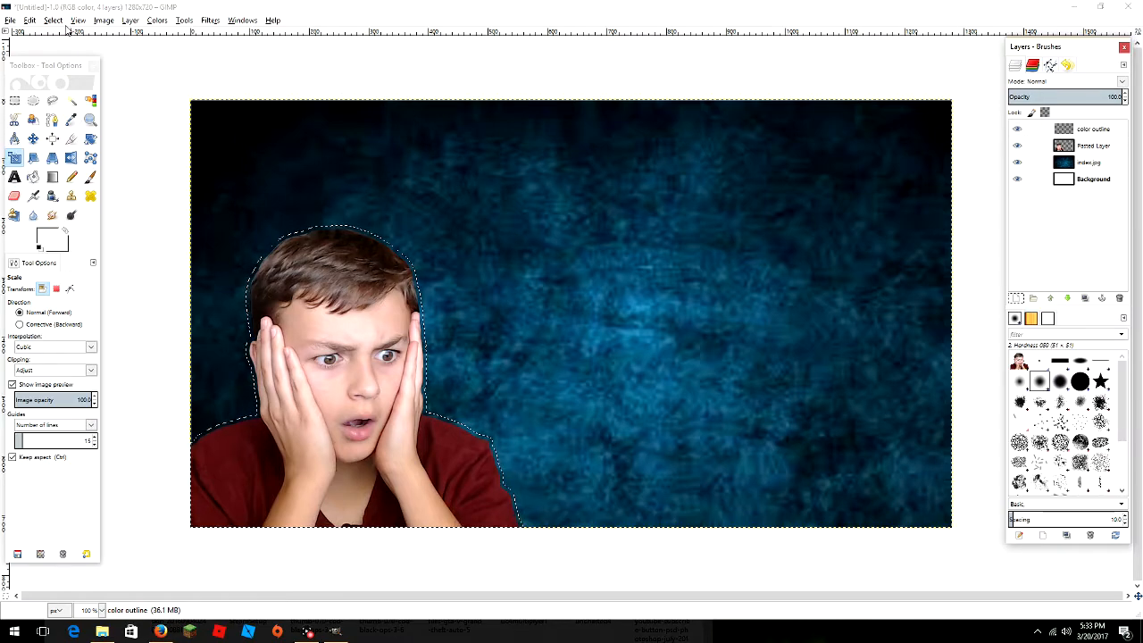
# - Fill the grown selection with white on the color outline layer and lower it beneath Pasted Layer
pyautogui.click(27, 22)
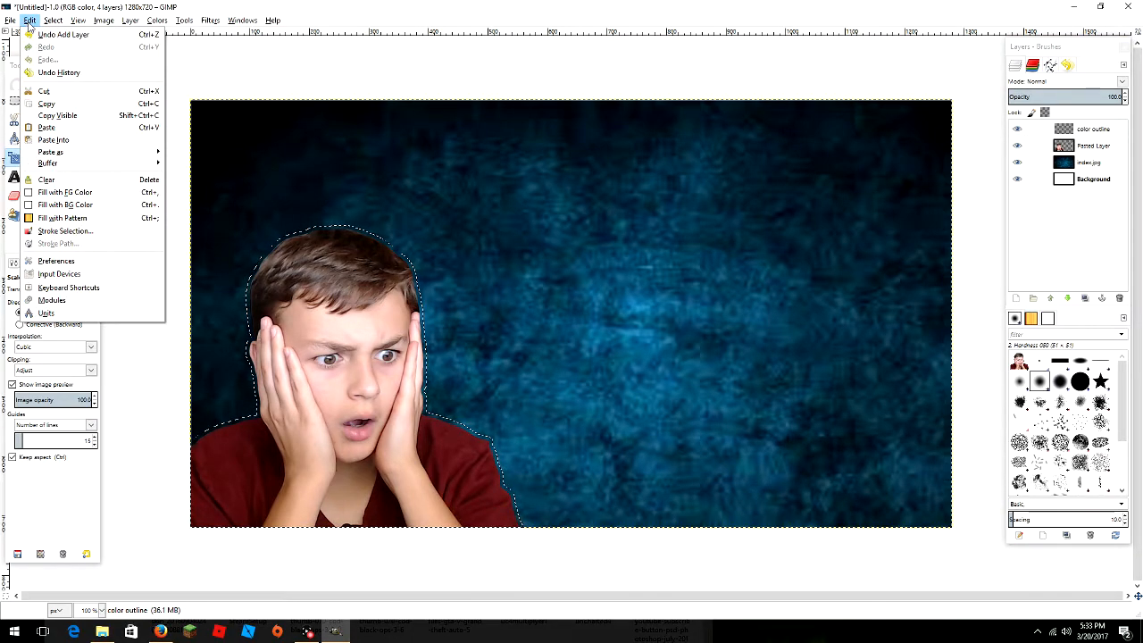
pyautogui.click(78, 193)
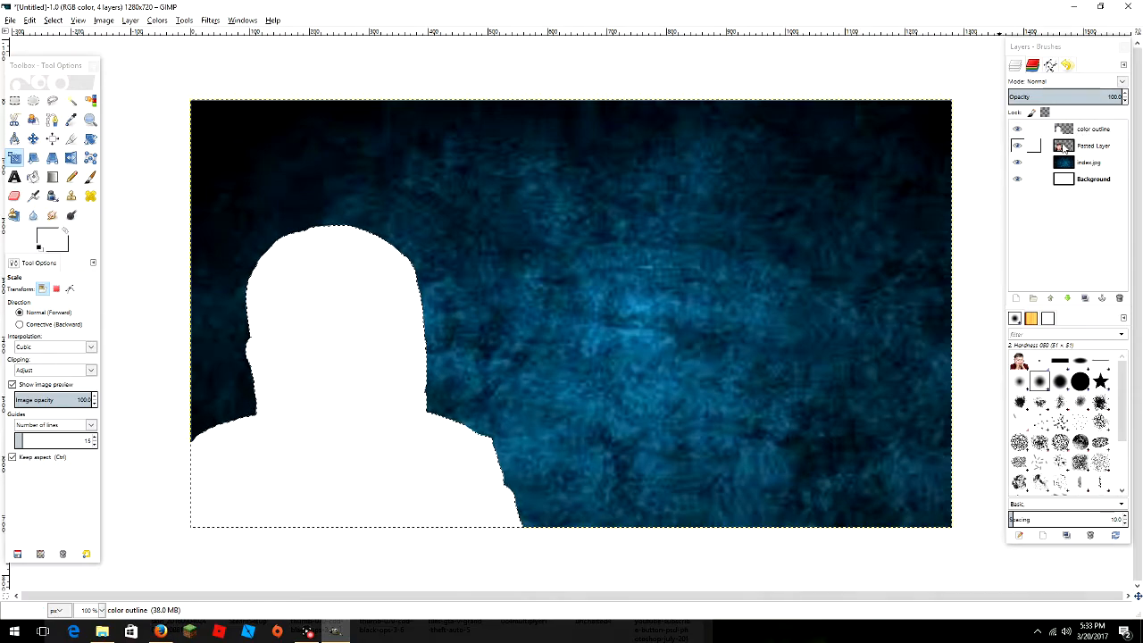
pyautogui.click(1069, 300)
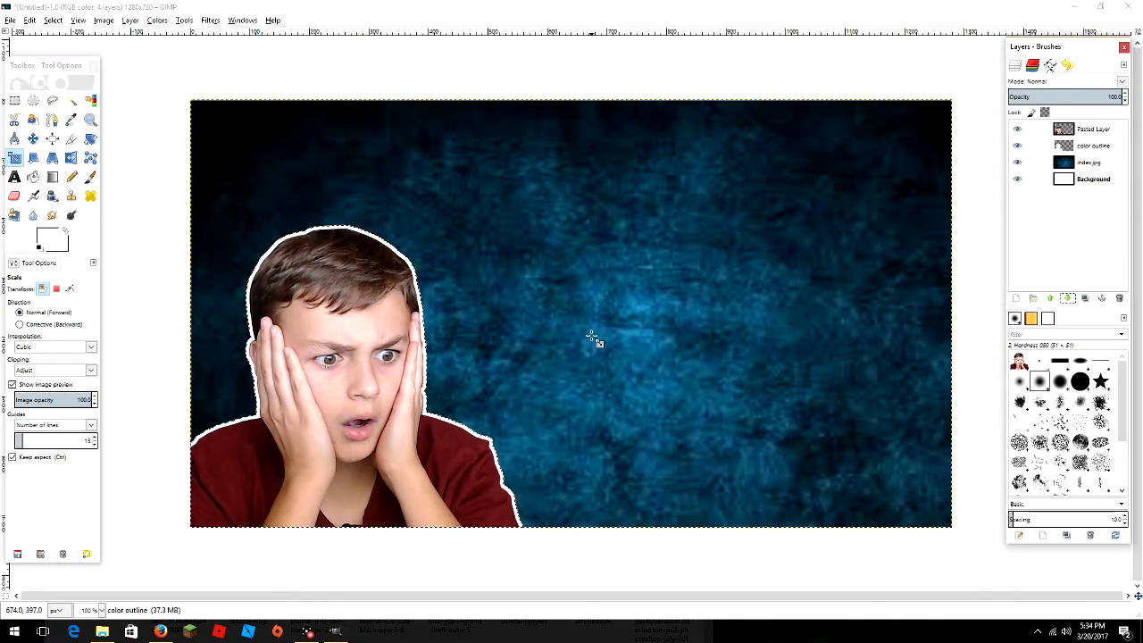
pyautogui.hotkey('alt', 'Tab')
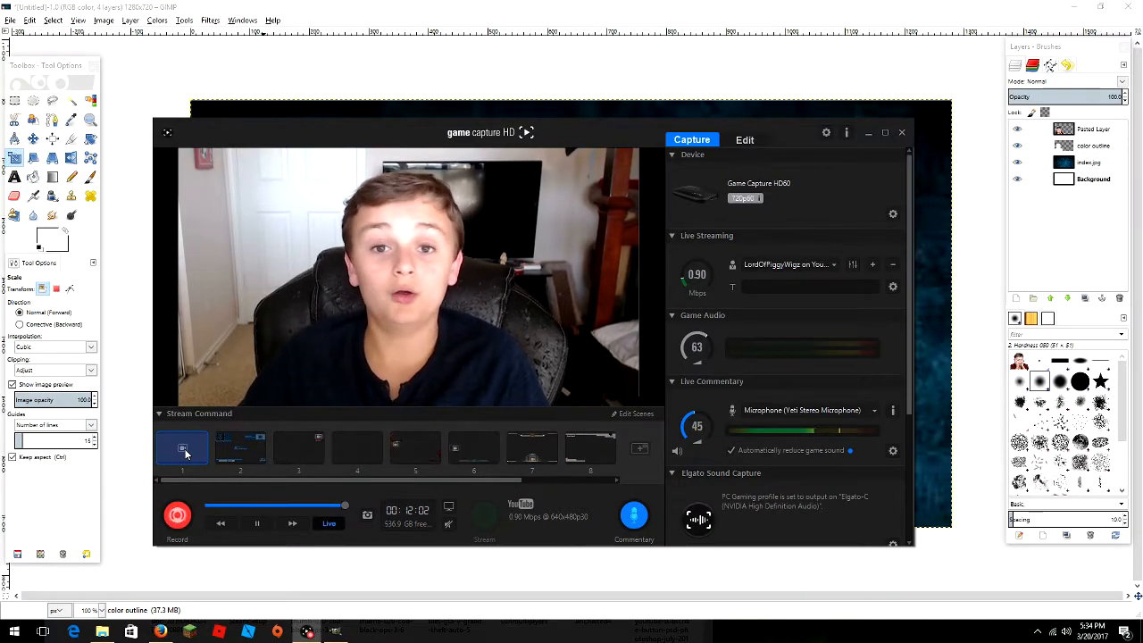